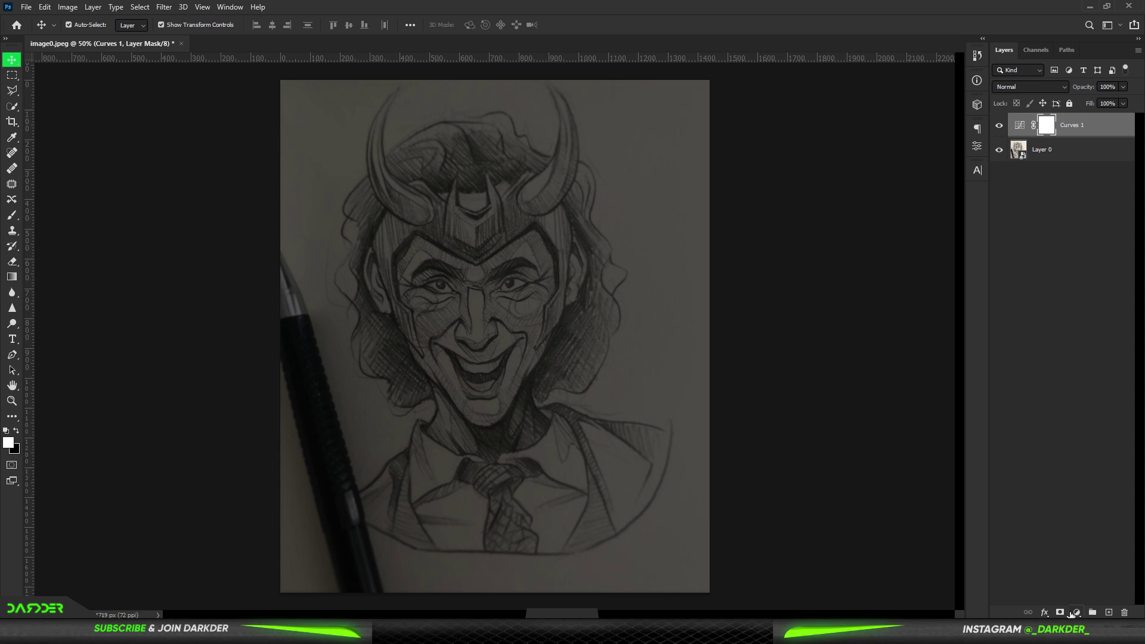
Add a bright green (60ff00) solid color fill layer above Curves 1 and set its blend mode to Lighter Color.
{"action": "left_click", "coordinate": [1077, 613]}
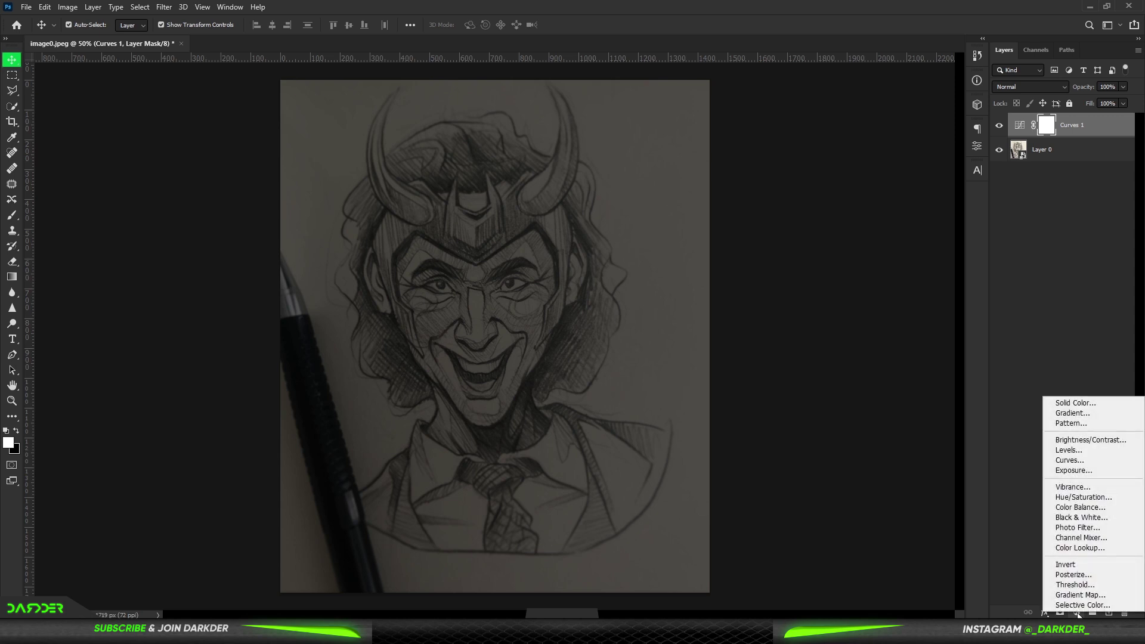
{"action": "left_click", "coordinate": [1057, 403]}
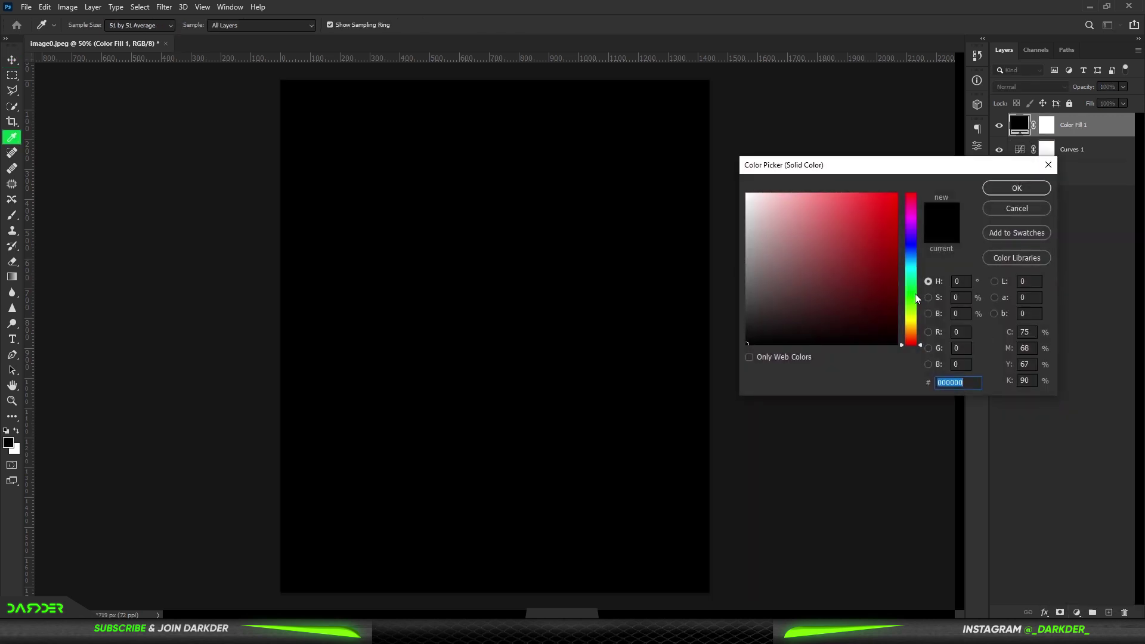
{"action": "left_click_drag", "start_coordinate": [916, 294], "coordinate": [911, 303]}
{"action": "left_click_drag", "start_coordinate": [869, 232], "coordinate": [900, 194]}
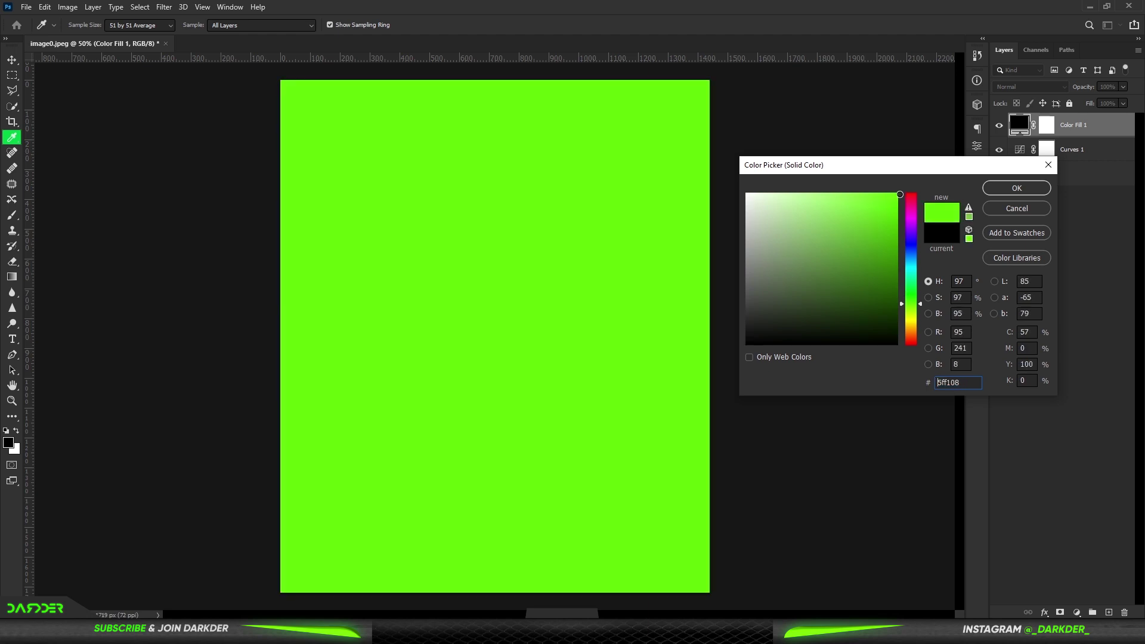
{"action": "left_click", "coordinate": [1016, 190]}
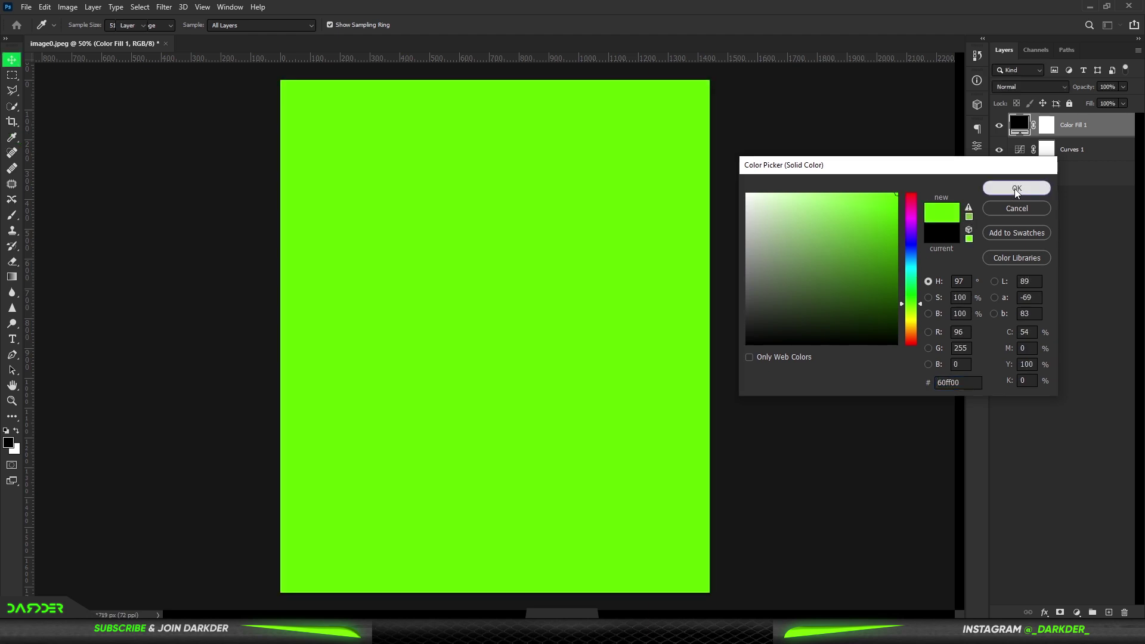
{"action": "key", "text": "v"}
{"action": "left_click", "coordinate": [1063, 88]}
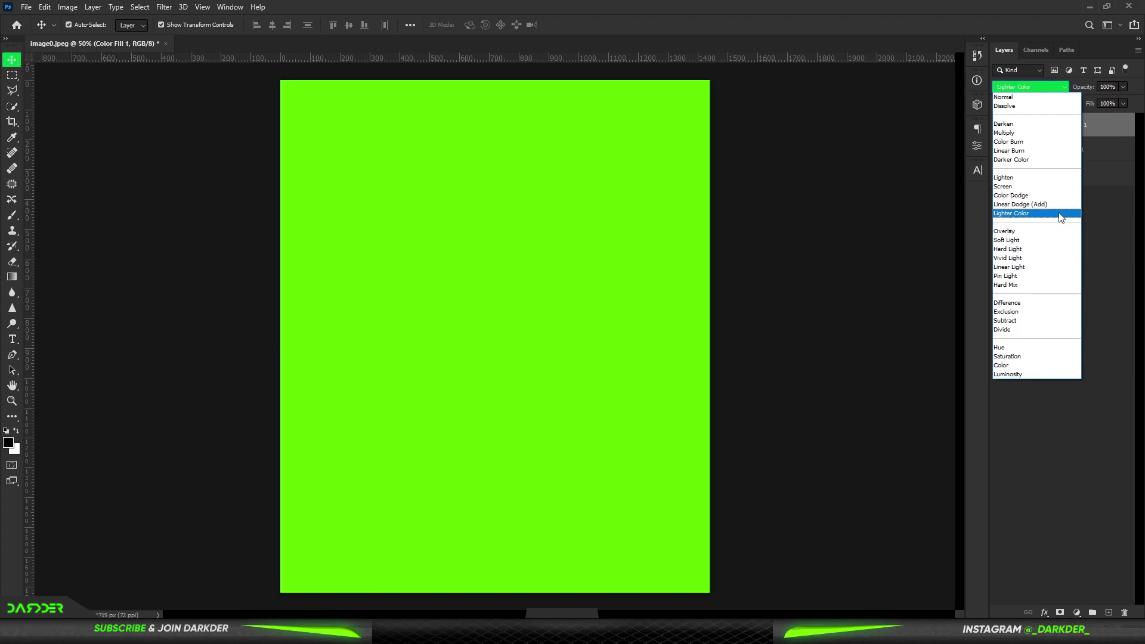
{"action": "left_click", "coordinate": [1059, 213]}
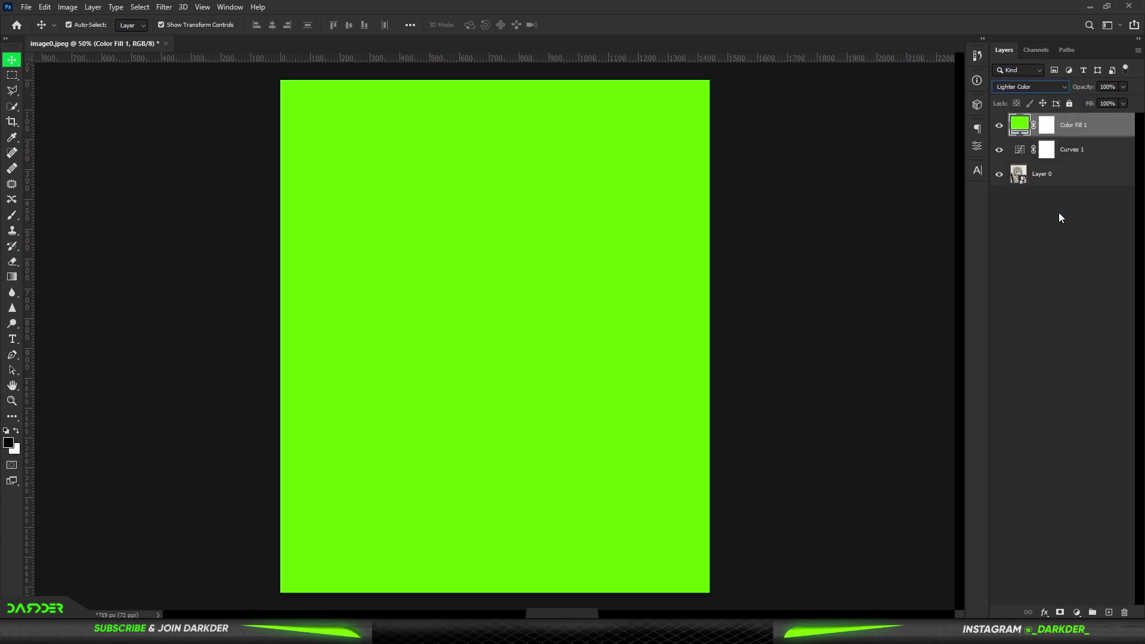
In the green fill's blending options, split the Underlying Layer black Blend If slider and fade it toward the midtones to reveal the sketch's dark lines.
{"action": "right_click", "coordinate": [1110, 127]}
{"action": "left_click", "coordinate": [1071, 133]}
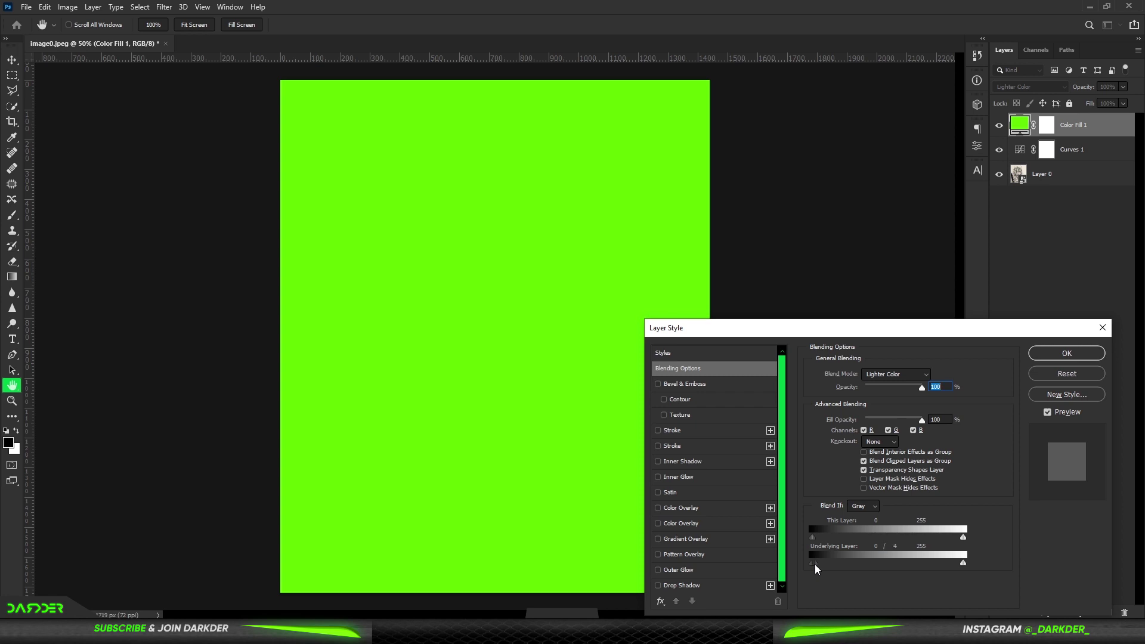
{"action": "left_click_drag", "start_coordinate": [815, 565], "coordinate": [857, 567]}
{"action": "left_click", "coordinate": [1056, 353]}
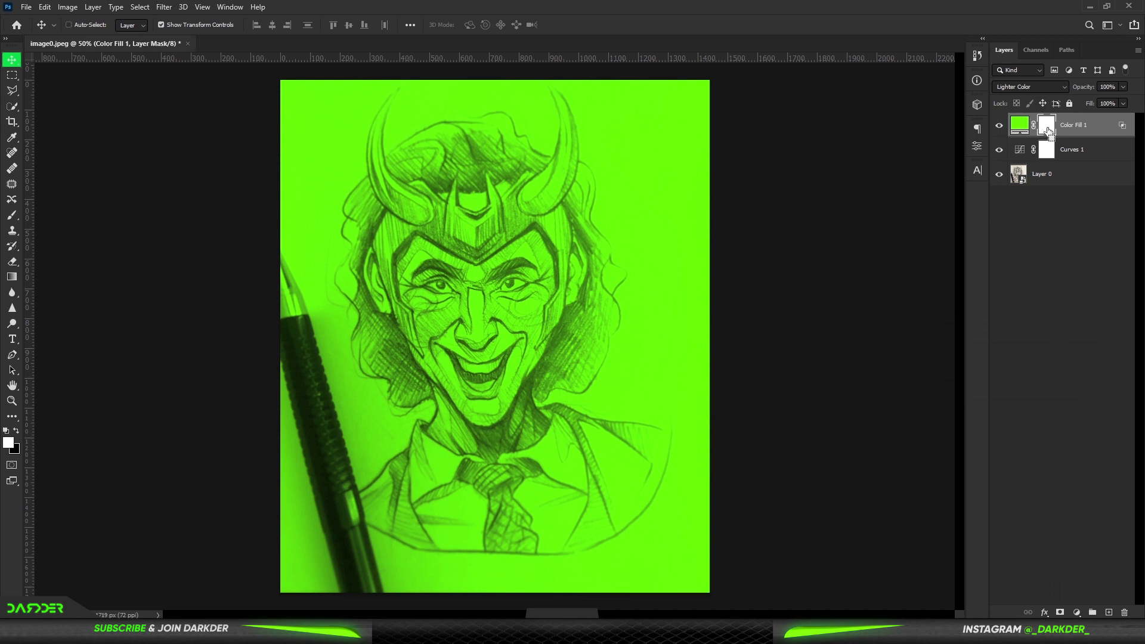
Invert the green fill's layer mask and paint white at 100% opacity along the drawing's right horn, from its base to the tip.
{"action": "key", "text": "ctrl+i"}
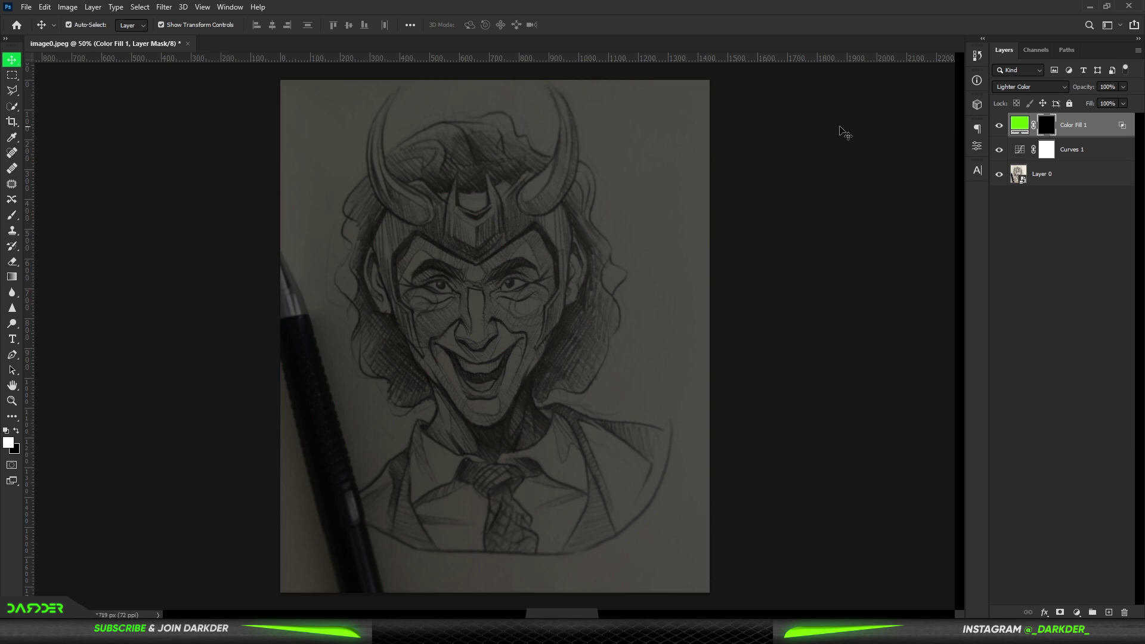
{"action": "left_click", "coordinate": [13, 216]}
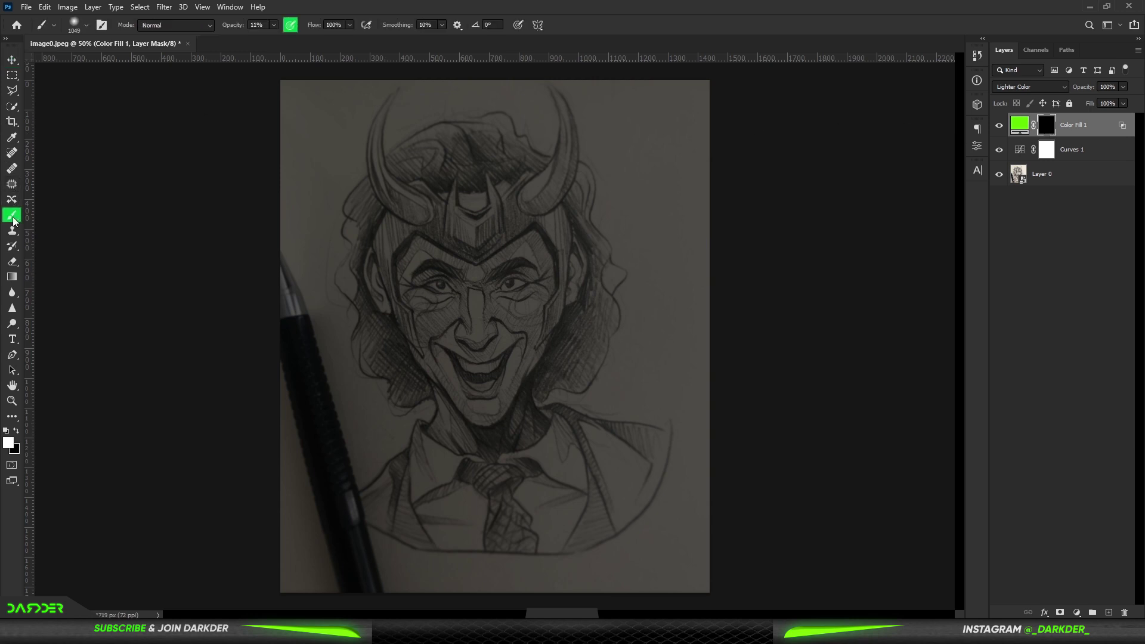
{"action": "right_click", "coordinate": [467, 214], "text": "alt"}
{"action": "left_click_drag", "start_coordinate": [467, 215], "coordinate": [426, 216]}
{"action": "scroll", "coordinate": [555, 118], "scroll_direction": "up", "scroll_amount": 5}
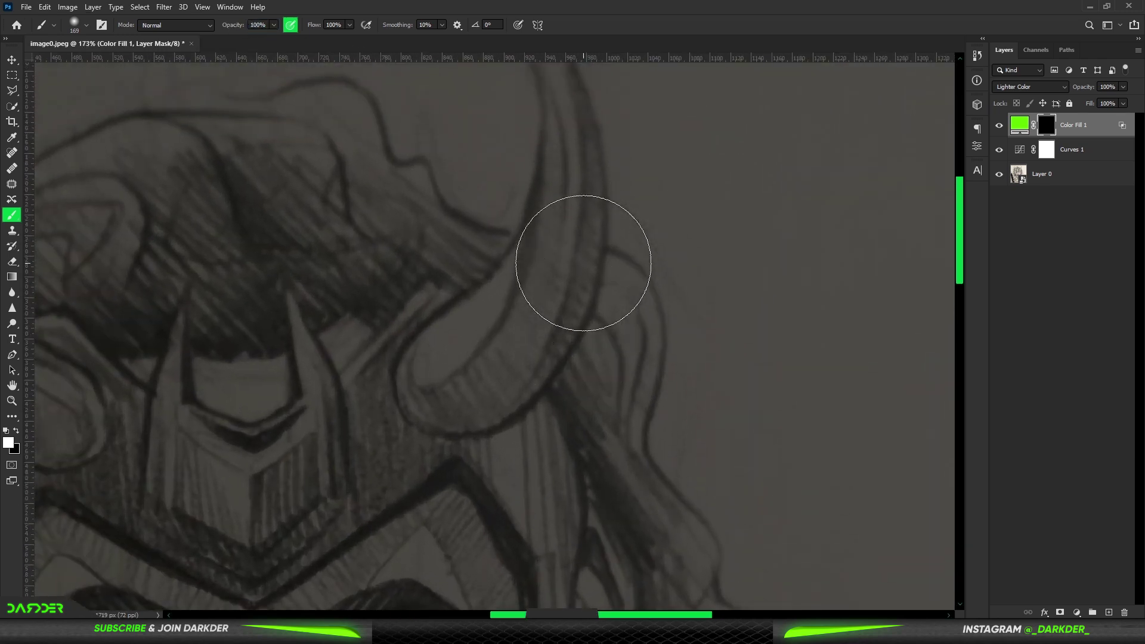
{"action": "scroll", "coordinate": [555, 334], "scroll_direction": "up", "scroll_amount": 1}
{"action": "right_click", "coordinate": [525, 399], "text": "alt"}
{"action": "mouse_move", "coordinate": [524, 398]}
{"action": "left_mouse_down"}
{"action": "mouse_move", "coordinate": [473, 396]}
{"action": "mouse_move", "coordinate": [457, 418]}
{"action": "mouse_move", "coordinate": [470, 440]}
{"action": "mouse_move", "coordinate": [535, 365]}
{"action": "mouse_move", "coordinate": [554, 301]}
{"action": "mouse_move", "coordinate": [560, 131]}
{"action": "left_mouse_up"}
{"action": "scroll", "coordinate": [564, 155], "scroll_direction": "up", "scroll_amount": 1}
{"action": "left_click_drag", "start_coordinate": [567, 179], "coordinate": [517, 109]}
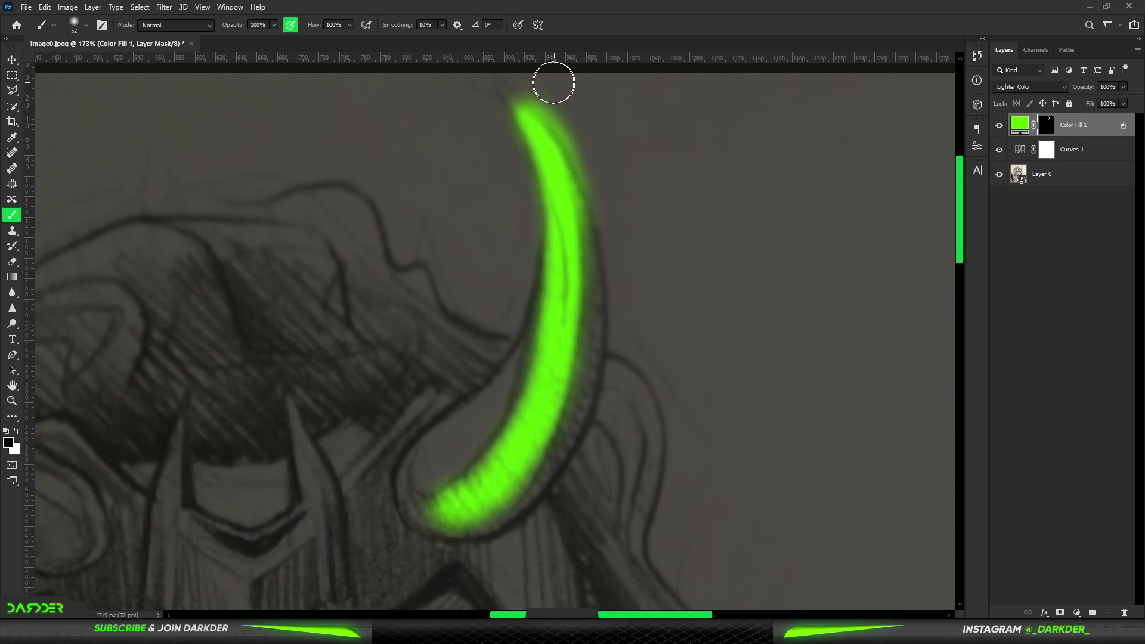
Brush black on the mask with a larger soft brush to fade the green at the horn's edges, base and tip.
{"action": "mouse_move", "coordinate": [552, 83]}
{"action": "left_mouse_down"}
{"action": "mouse_move", "coordinate": [578, 128]}
{"action": "mouse_move", "coordinate": [609, 256]}
{"action": "mouse_move", "coordinate": [594, 417]}
{"action": "mouse_move", "coordinate": [531, 539]}
{"action": "mouse_move", "coordinate": [583, 589]}
{"action": "mouse_move", "coordinate": [658, 590]}
{"action": "left_mouse_up"}
{"action": "mouse_move", "coordinate": [458, 555]}
{"action": "left_mouse_down"}
{"action": "mouse_move", "coordinate": [491, 555]}
{"action": "mouse_move", "coordinate": [647, 438]}
{"action": "left_mouse_up"}
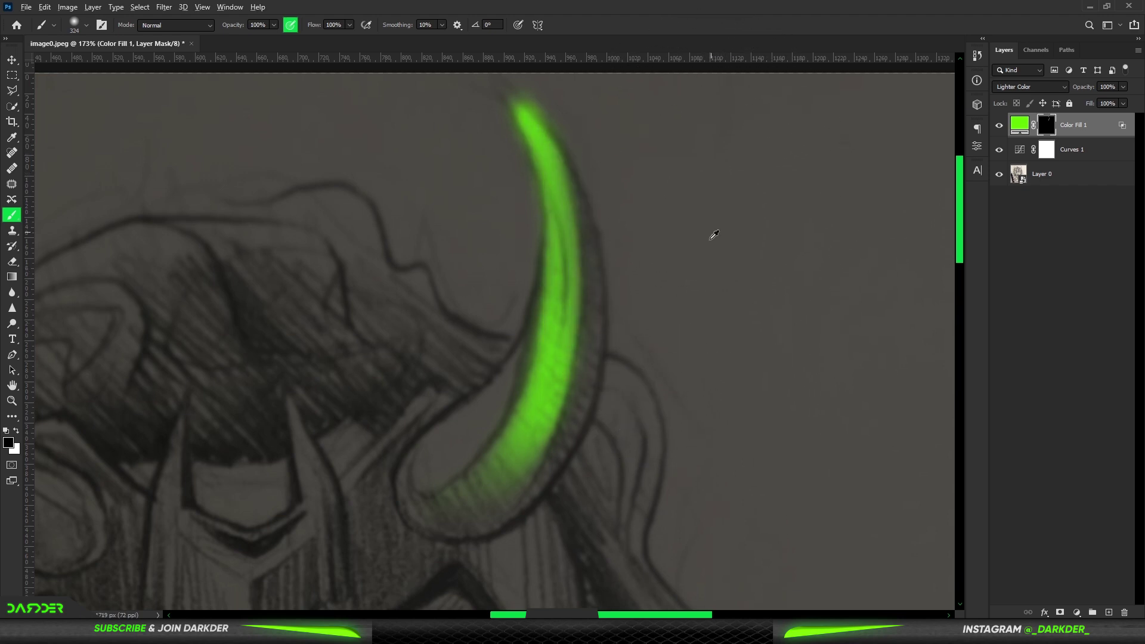
{"action": "scroll", "coordinate": [713, 236], "scroll_direction": "down", "scroll_amount": 2}
{"action": "left_click_drag", "start_coordinate": [689, 188], "coordinate": [632, 188]}
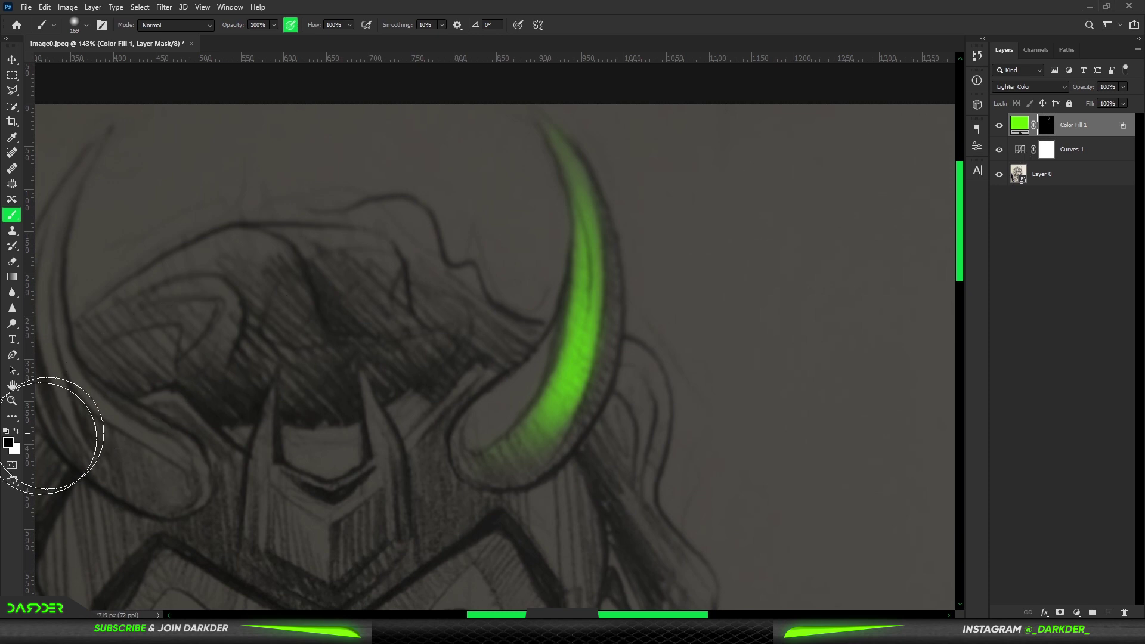
Paint a faint green glow around the right horn with a large soft white brush at 19% opacity, and soften its edges with black.
{"action": "key", "text": "x"}
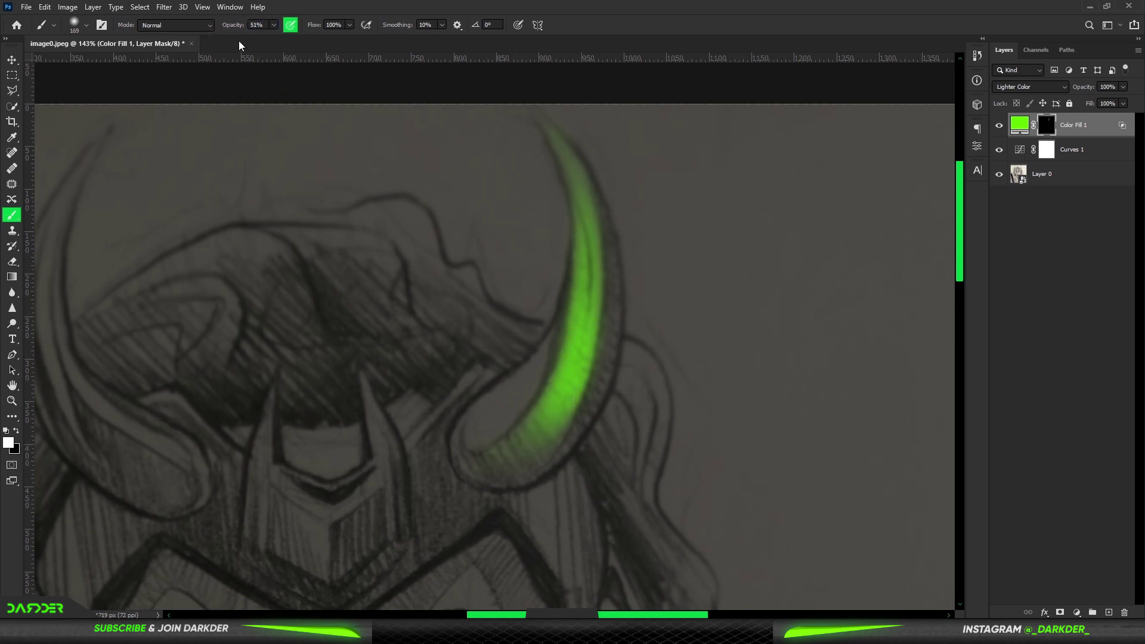
{"action": "left_click_drag", "start_coordinate": [218, 33], "coordinate": [219, 33]}
{"action": "mouse_move", "coordinate": [563, 419]}
{"action": "left_mouse_down"}
{"action": "mouse_move", "coordinate": [626, 445]}
{"action": "mouse_move", "coordinate": [554, 382]}
{"action": "mouse_move", "coordinate": [573, 334]}
{"action": "mouse_move", "coordinate": [555, 243]}
{"action": "mouse_move", "coordinate": [578, 203]}
{"action": "mouse_move", "coordinate": [565, 174]}
{"action": "mouse_move", "coordinate": [565, 184]}
{"action": "left_mouse_up"}
{"action": "key", "text": "x"}
{"action": "mouse_move", "coordinate": [462, 188]}
{"action": "left_mouse_down"}
{"action": "mouse_move", "coordinate": [442, 154]}
{"action": "mouse_move", "coordinate": [460, 205]}
{"action": "mouse_move", "coordinate": [442, 148]}
{"action": "mouse_move", "coordinate": [455, 185]}
{"action": "left_mouse_up"}
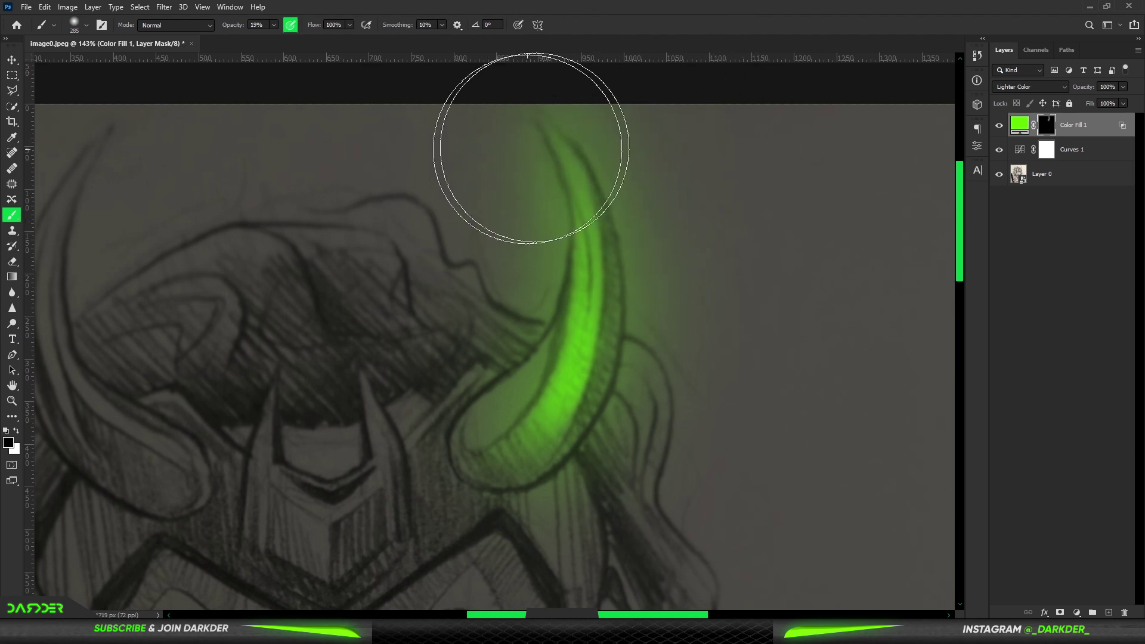
{"action": "scroll", "coordinate": [641, 236], "scroll_direction": "down", "scroll_amount": 3}
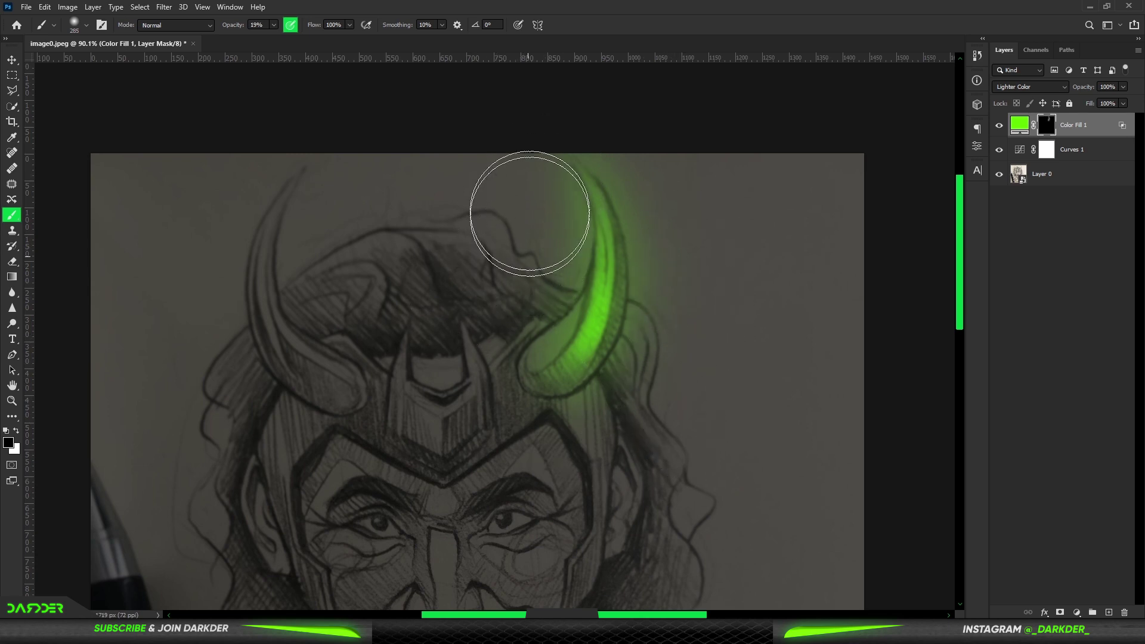
{"action": "scroll", "coordinate": [670, 340], "scroll_direction": "down", "scroll_amount": 4}
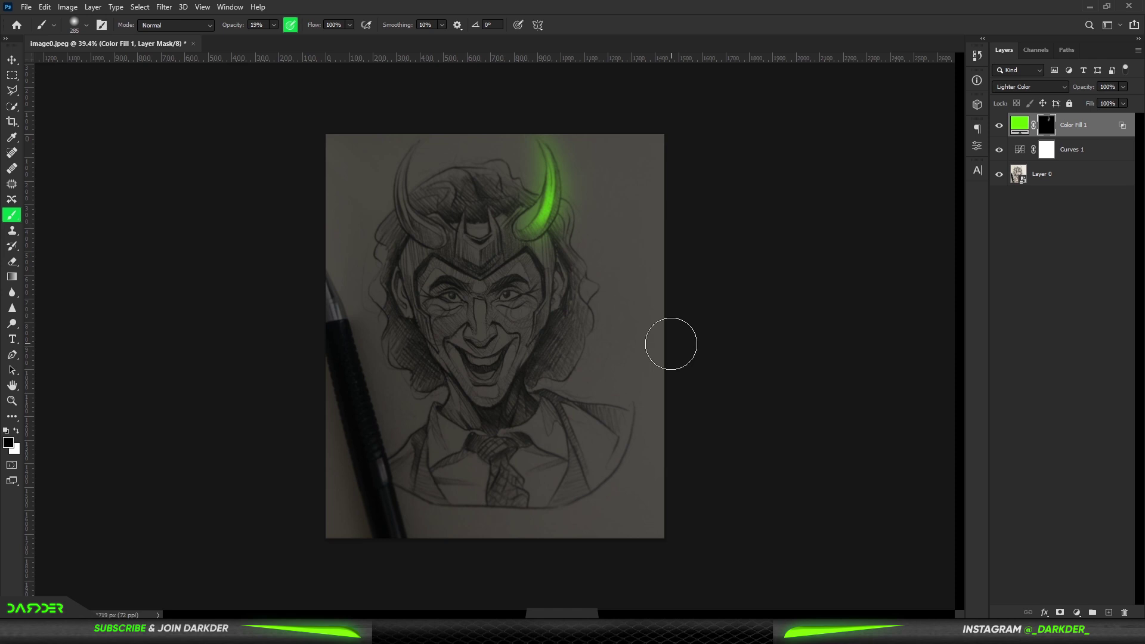
Darken the sketch further by lowering the white end point of the Curves 1 adjustment.
{"action": "double_click", "coordinate": [1021, 150]}
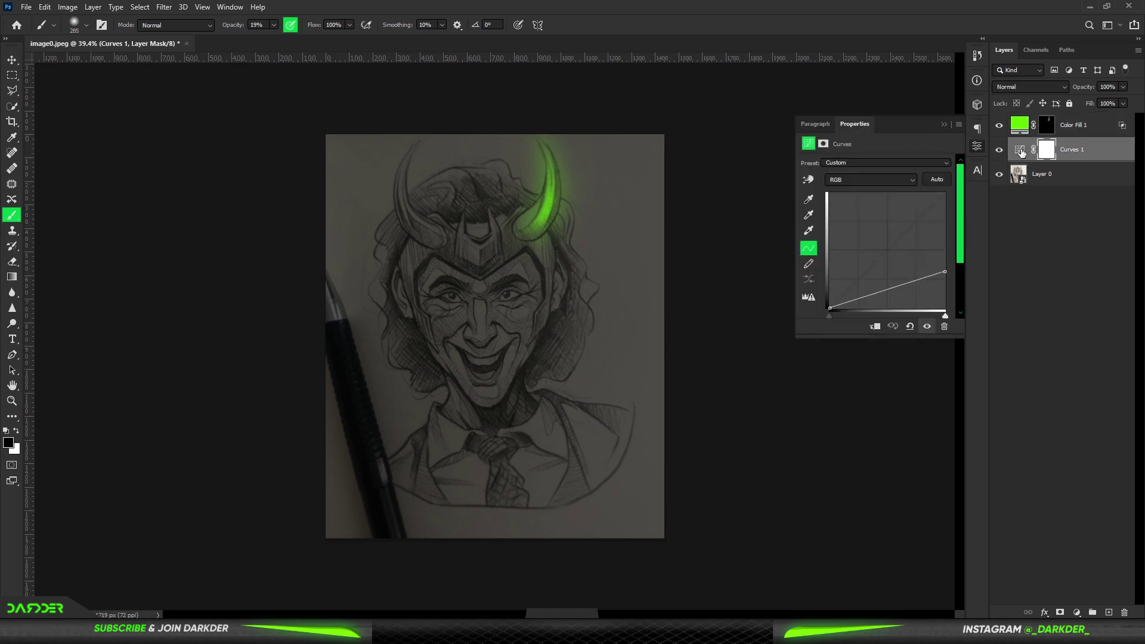
{"action": "left_click_drag", "start_coordinate": [945, 275], "coordinate": [945, 285]}
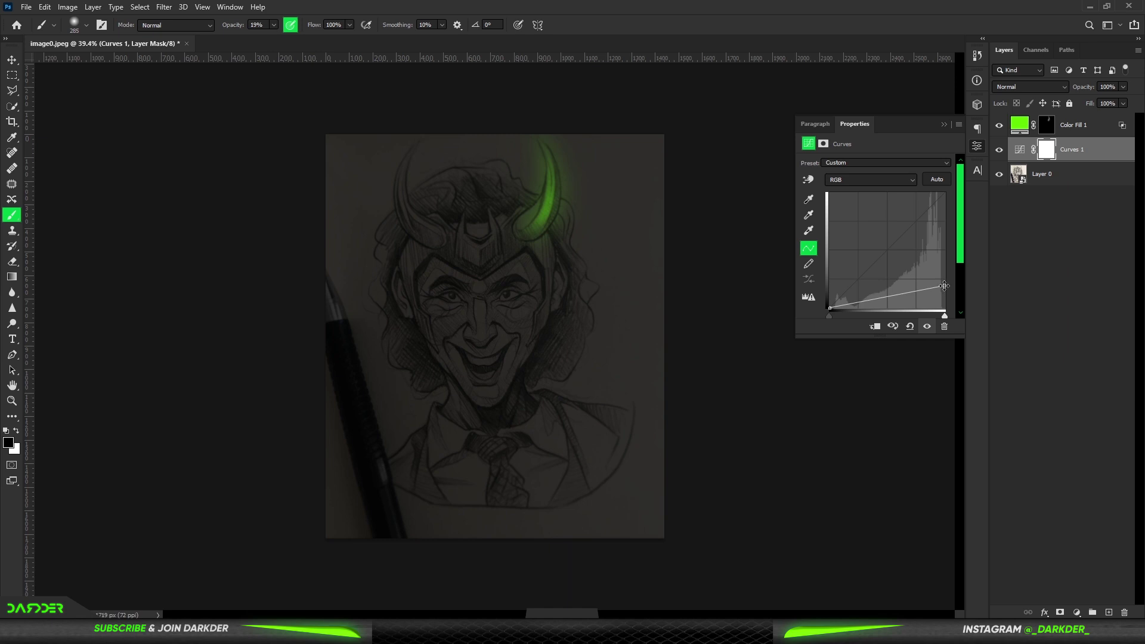
{"action": "left_click", "coordinate": [944, 125]}
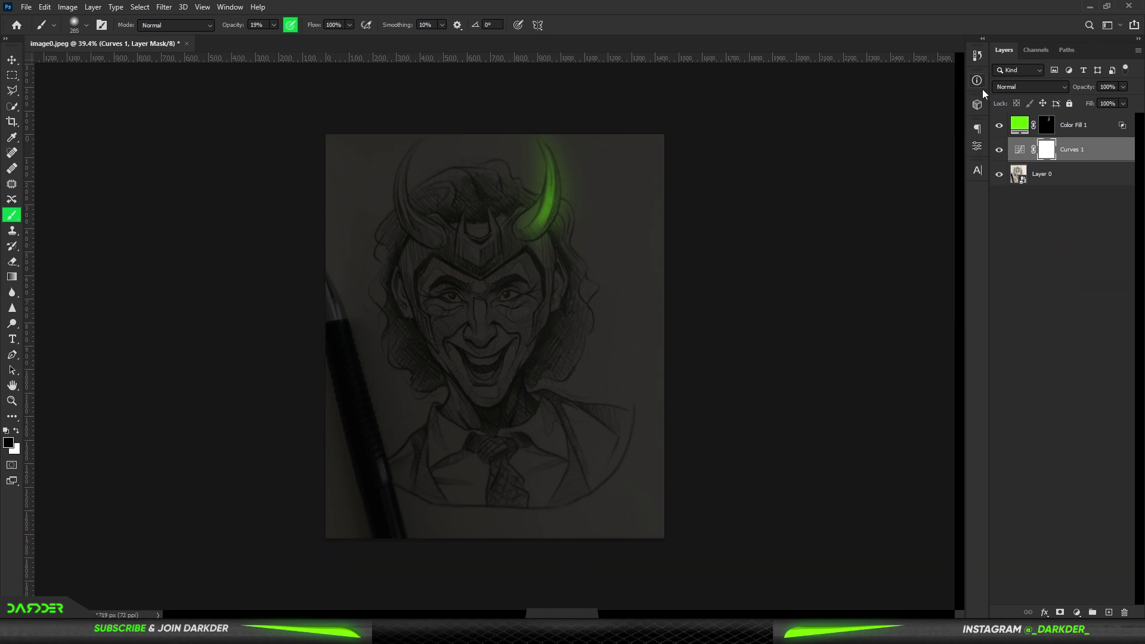
Add a fully saturated yellow-green solid color fill with hue 89 above Color Fill 1 and set its blend mode to Overlay.
{"action": "left_click", "coordinate": [1092, 130]}
{"action": "left_click", "coordinate": [1077, 613]}
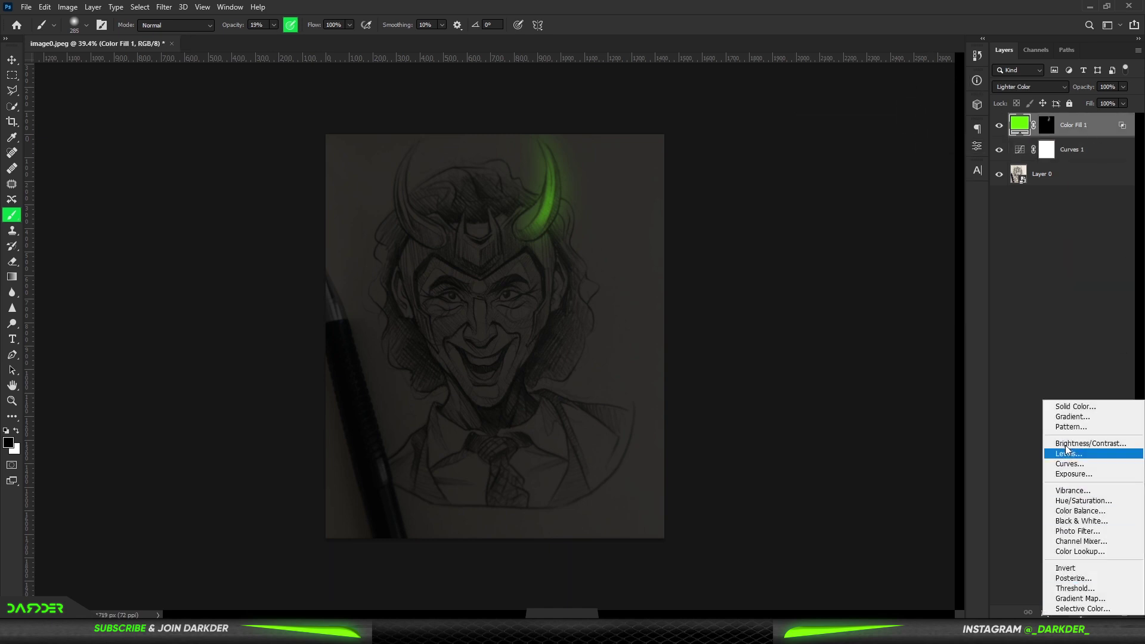
{"action": "left_click", "coordinate": [1070, 411]}
{"action": "left_click", "coordinate": [913, 305]}
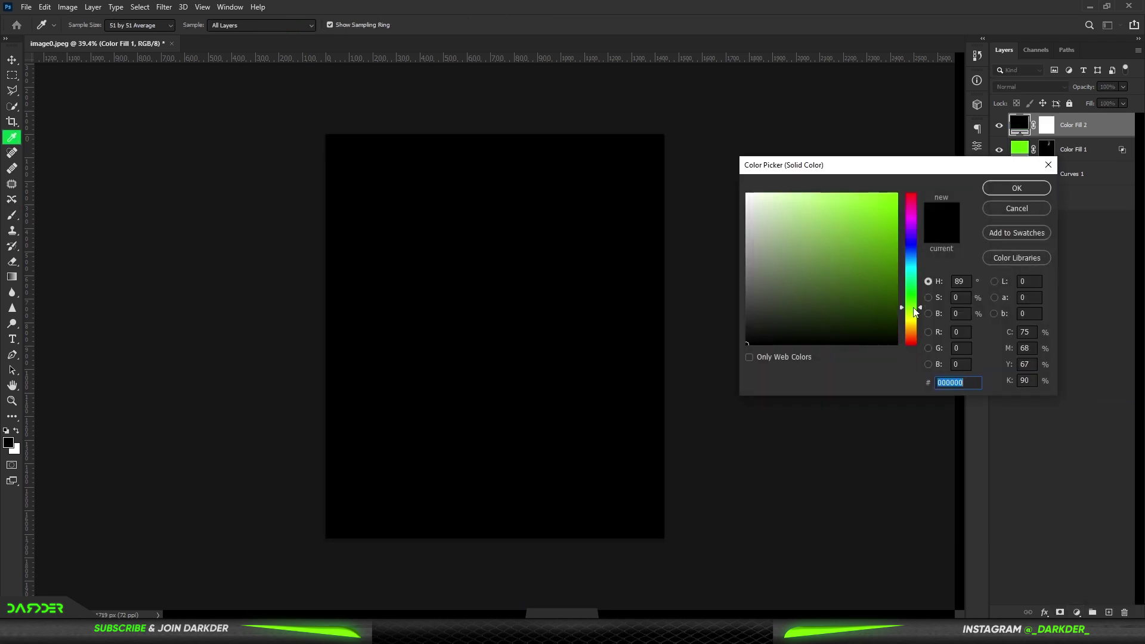
{"action": "left_click_drag", "start_coordinate": [877, 215], "coordinate": [897, 195]}
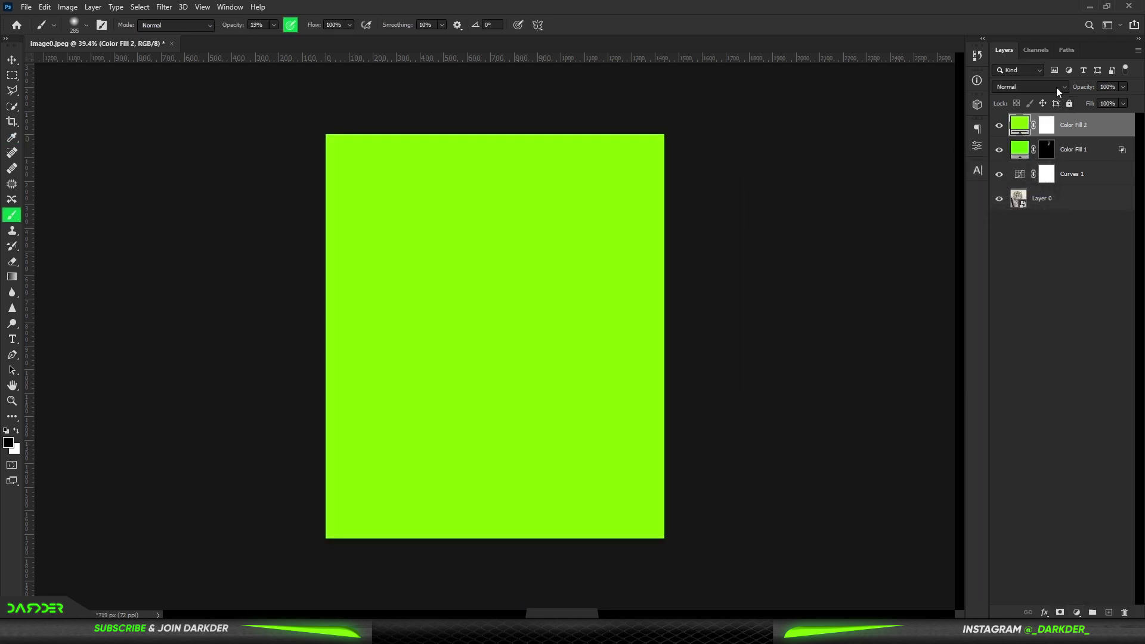
{"action": "left_click", "coordinate": [1057, 88]}
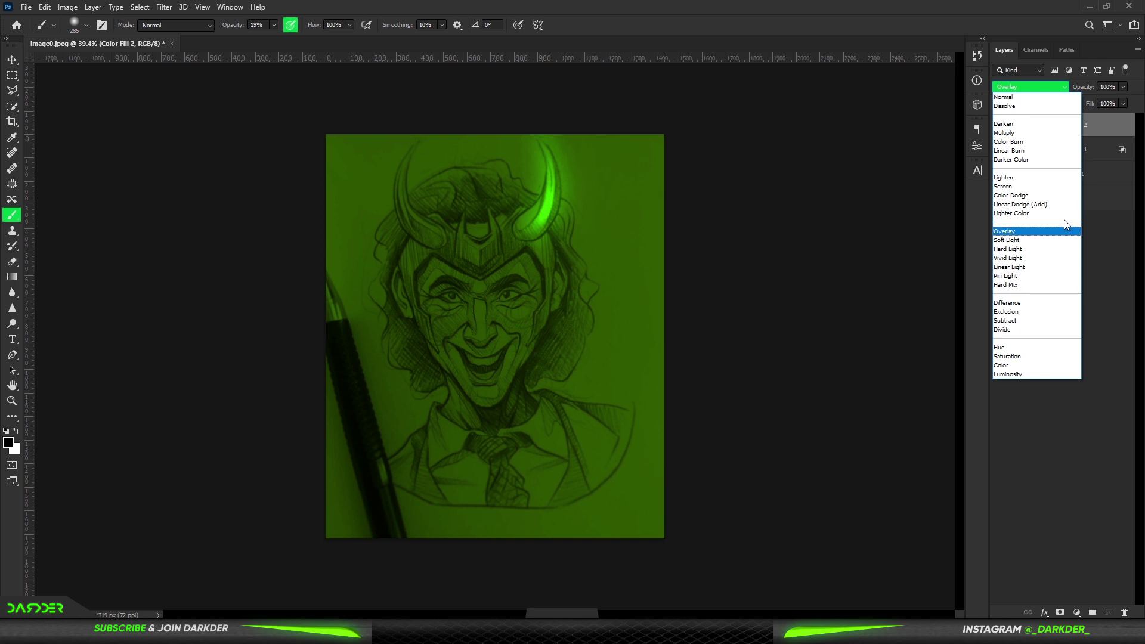
{"action": "left_click", "coordinate": [1060, 231]}
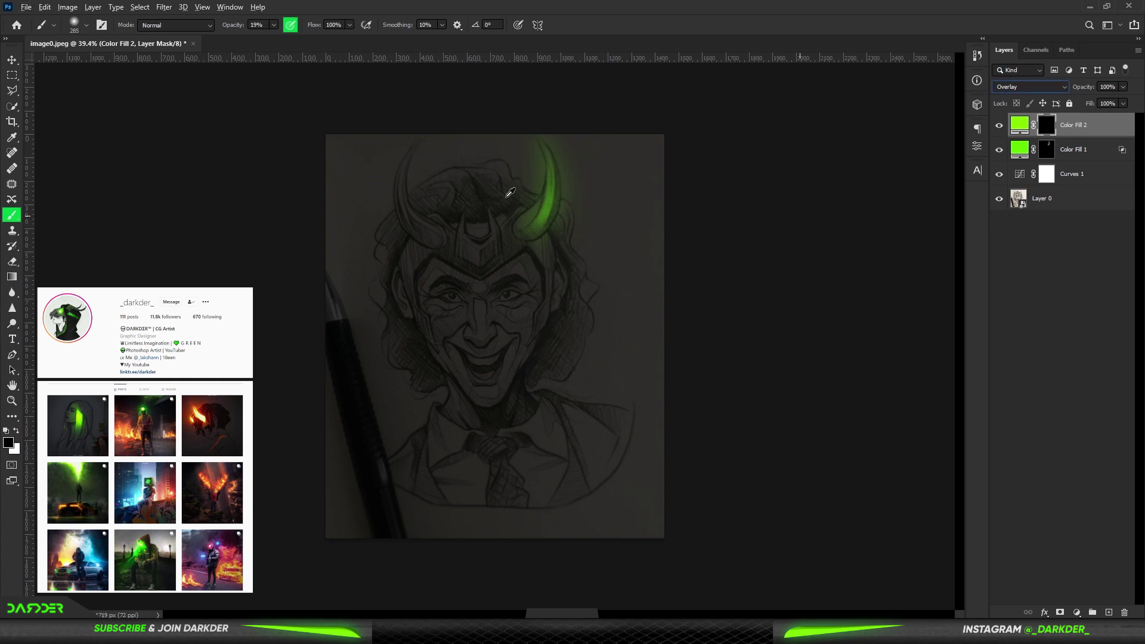
With Color Fill 2's mask inverted to black, paint white at 100% opacity over the lower part of the right horn.
{"action": "scroll", "coordinate": [583, 143], "scroll_direction": "up", "scroll_amount": 10}
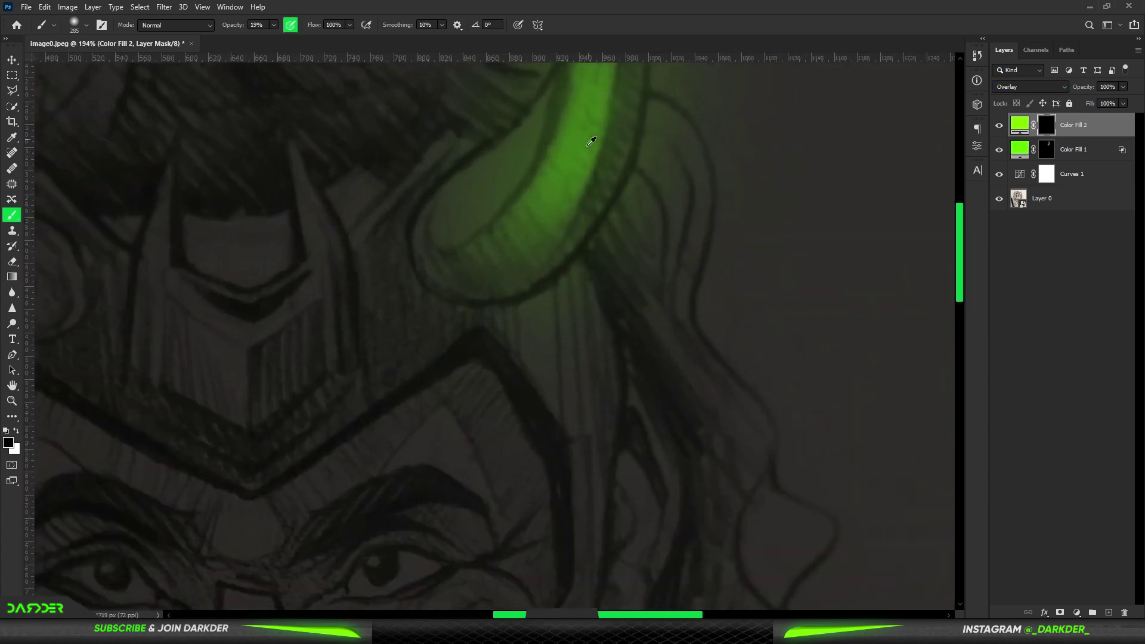
{"action": "key", "text": "x"}
{"action": "mouse_move", "coordinate": [523, 301]}
{"action": "left_mouse_down"}
{"action": "mouse_move", "coordinate": [350, 330]}
{"action": "mouse_move", "coordinate": [394, 284]}
{"action": "mouse_move", "coordinate": [398, 327]}
{"action": "mouse_move", "coordinate": [467, 320]}
{"action": "mouse_move", "coordinate": [527, 263]}
{"action": "mouse_move", "coordinate": [422, 242]}
{"action": "mouse_move", "coordinate": [547, 141]}
{"action": "mouse_move", "coordinate": [535, 235]}
{"action": "mouse_move", "coordinate": [600, 154]}
{"action": "mouse_move", "coordinate": [485, 184]}
{"action": "mouse_move", "coordinate": [392, 307]}
{"action": "mouse_move", "coordinate": [424, 320]}
{"action": "mouse_move", "coordinate": [496, 284]}
{"action": "mouse_move", "coordinate": [468, 198]}
{"action": "mouse_move", "coordinate": [585, 112]}
{"action": "left_mouse_up"}
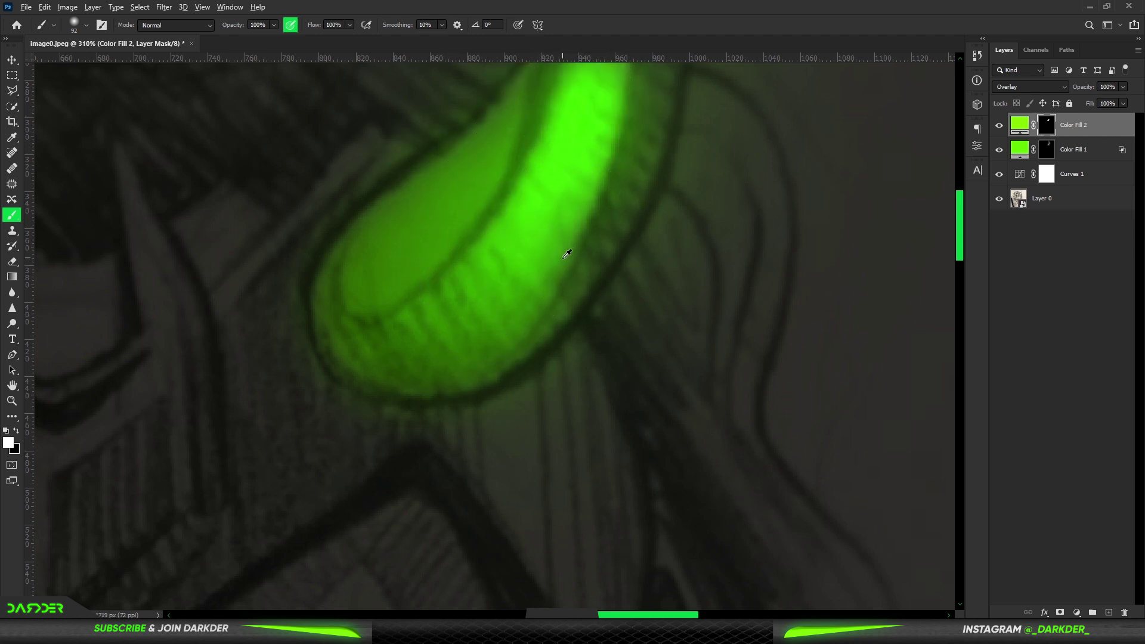
Extend the Overlay green over the horn's middle and upper part to its tip, using smaller white brushes on the mask.
{"action": "scroll", "coordinate": [565, 254], "scroll_direction": "down", "scroll_amount": 5}
{"action": "scroll", "coordinate": [587, 203], "scroll_direction": "up", "scroll_amount": 2}
{"action": "mouse_move", "coordinate": [587, 322]}
{"action": "left_mouse_down"}
{"action": "mouse_move", "coordinate": [579, 329]}
{"action": "mouse_move", "coordinate": [587, 312]}
{"action": "left_mouse_up"}
{"action": "left_click", "coordinate": [588, 293]}
{"action": "left_click_drag", "start_coordinate": [576, 358], "coordinate": [534, 412]}
{"action": "mouse_move", "coordinate": [575, 266]}
{"action": "left_mouse_down"}
{"action": "mouse_move", "coordinate": [543, 288]}
{"action": "mouse_move", "coordinate": [601, 178]}
{"action": "mouse_move", "coordinate": [608, 235]}
{"action": "left_mouse_up"}
{"action": "scroll", "coordinate": [596, 257], "scroll_direction": "up", "scroll_amount": 3}
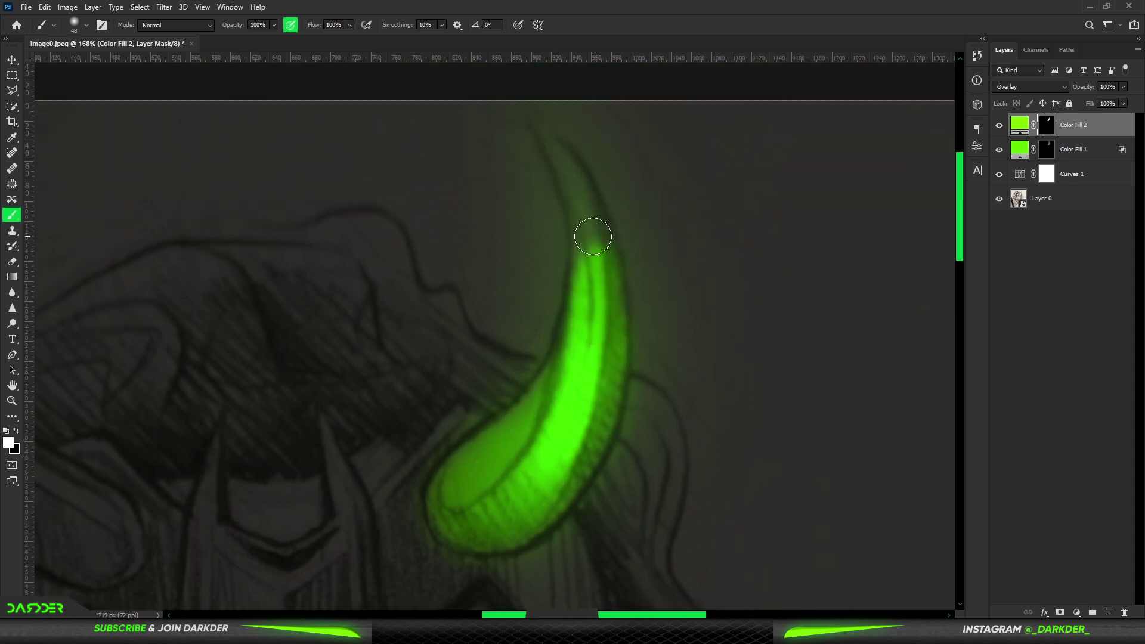
{"action": "right_click", "coordinate": [602, 317], "text": "alt"}
{"action": "left_click_drag", "start_coordinate": [591, 319], "coordinate": [547, 213]}
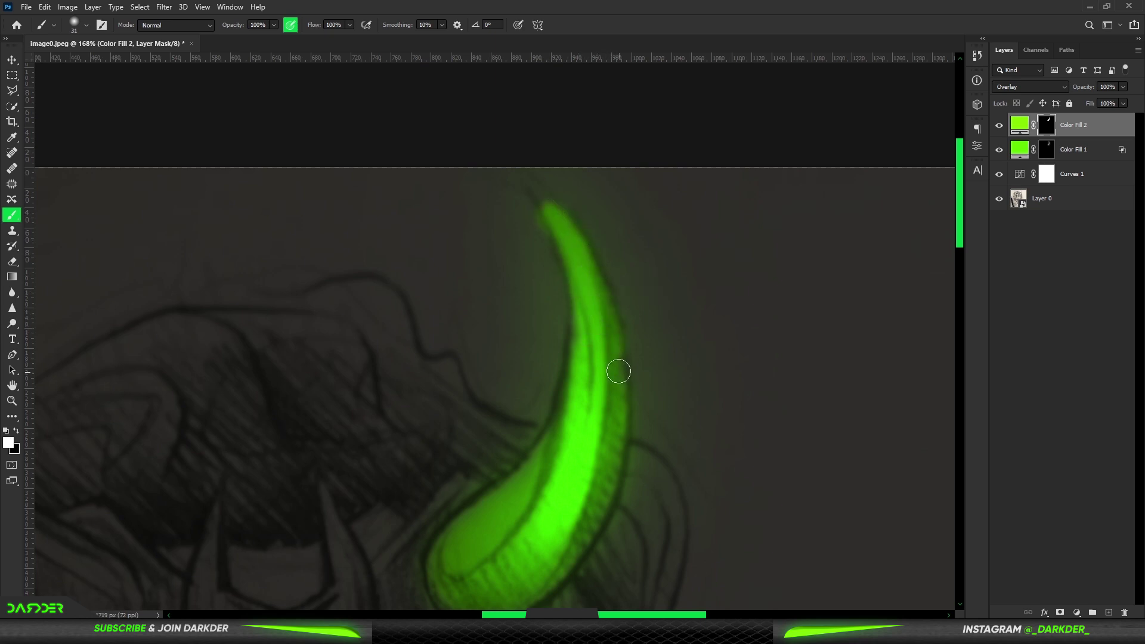
Clean up the Overlay green around the horn's tip and outer edge by painting black on the mask.
{"action": "right_click", "coordinate": [497, 229], "text": "alt"}
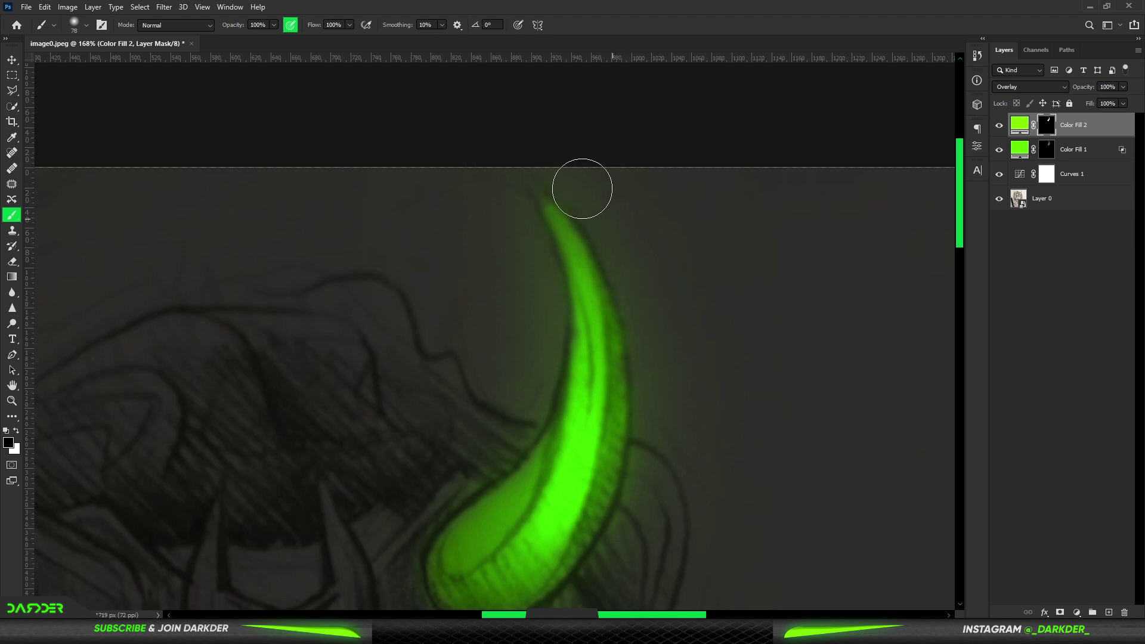
{"action": "scroll", "coordinate": [530, 432], "scroll_direction": "down", "scroll_amount": 9}
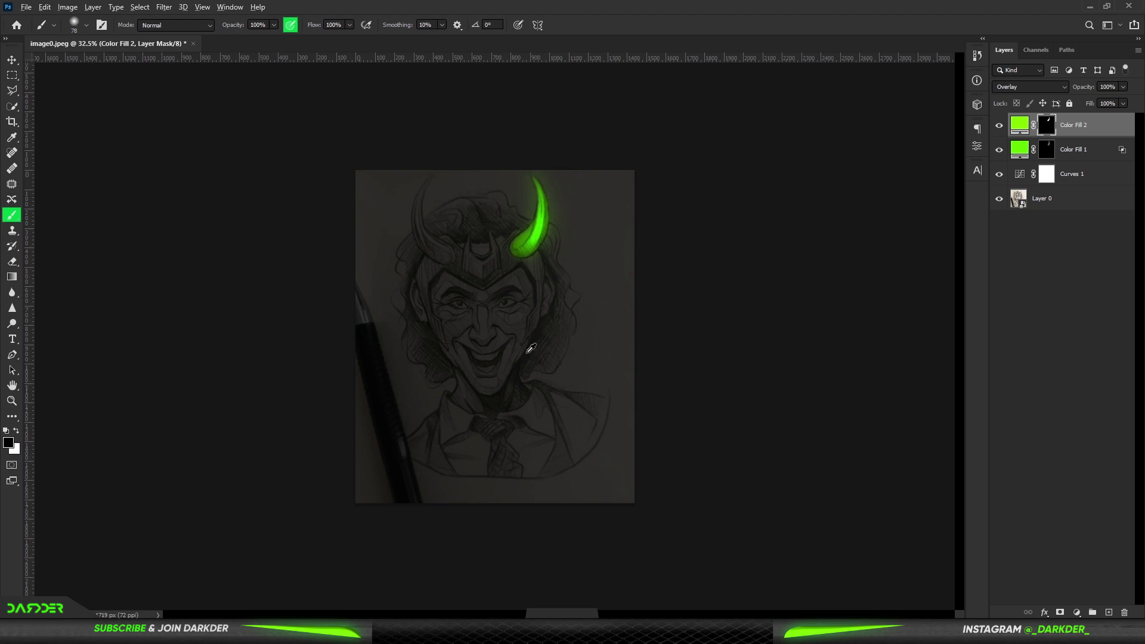
{"action": "scroll", "coordinate": [531, 348], "scroll_direction": "up", "scroll_amount": 3}
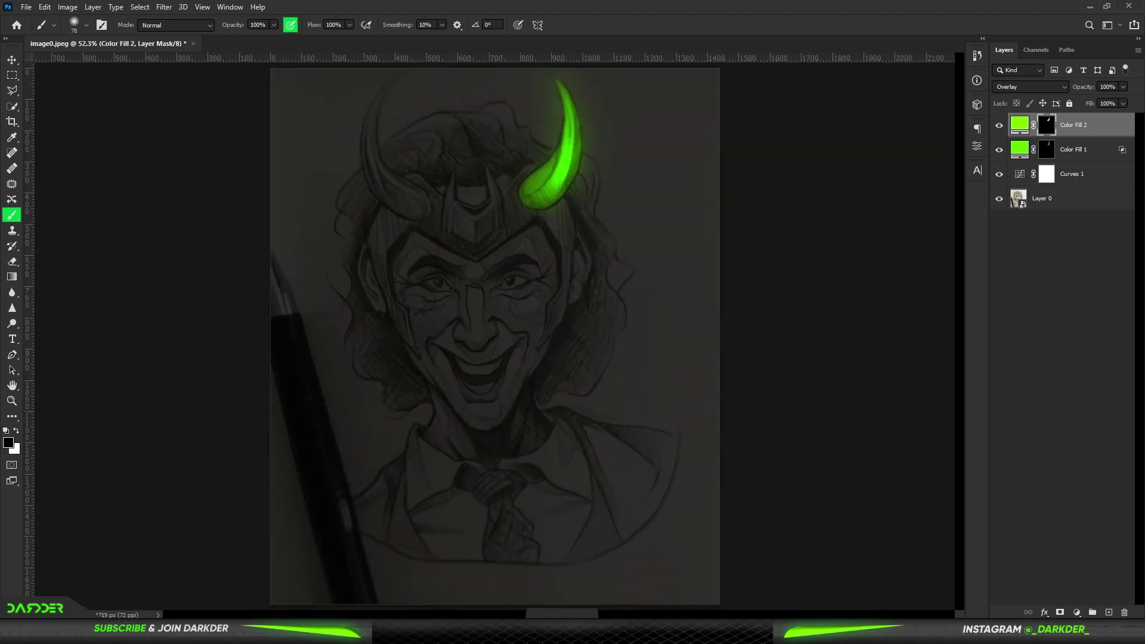
Add a fully saturated yellow-green solid color fill with hue 85 above Color Fill 2 and set its blend mode to Linear Dodge (Add).
{"action": "left_click", "coordinate": [1077, 613]}
{"action": "left_click", "coordinate": [1073, 410]}
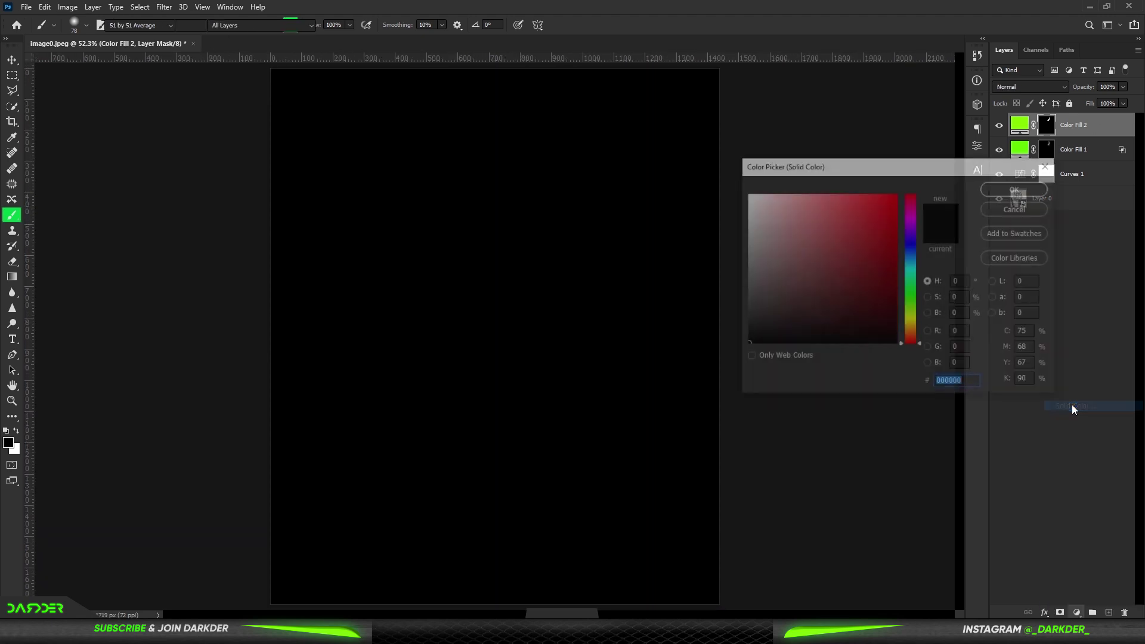
{"action": "left_click", "coordinate": [912, 309]}
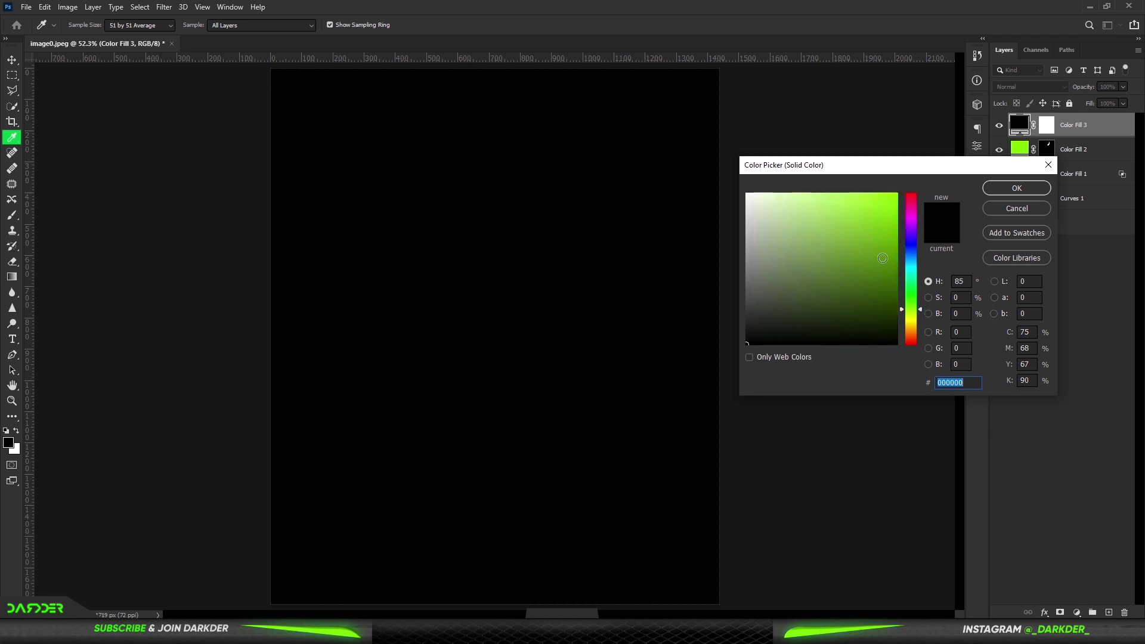
{"action": "left_click", "coordinate": [897, 194]}
{"action": "left_click", "coordinate": [1017, 189]}
{"action": "left_click", "coordinate": [1065, 85]}
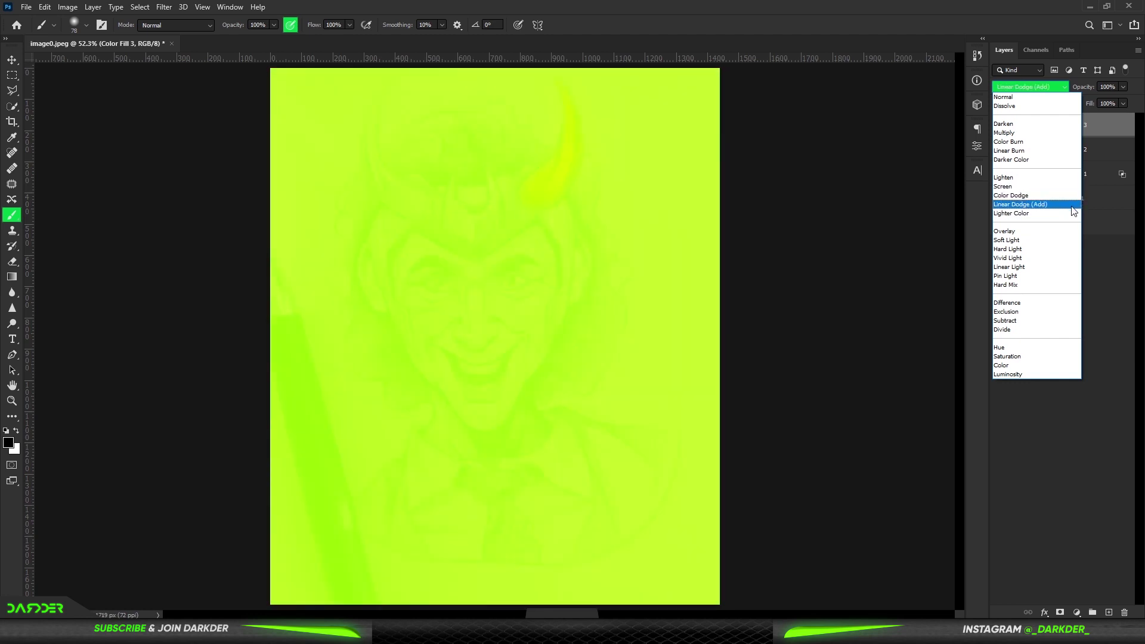
{"action": "left_click", "coordinate": [1073, 209]}
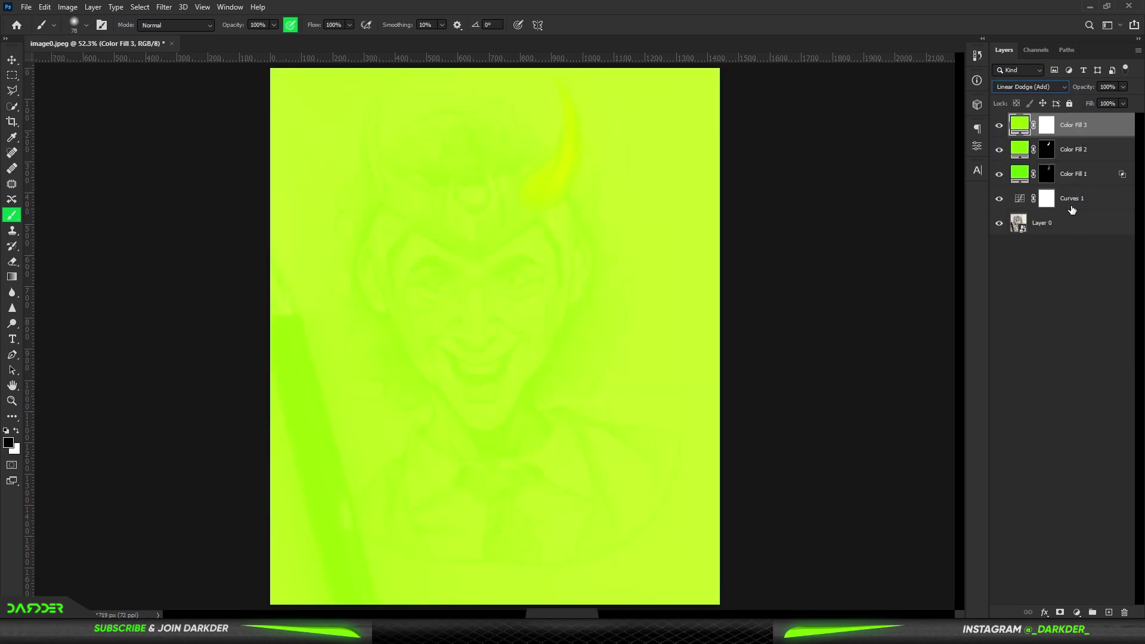
Raise the underlying layer's dark limit in Color Fill 3's Blend If settings and invert its mask to black.
{"action": "right_click", "coordinate": [1108, 126]}
{"action": "left_click", "coordinate": [1076, 134]}
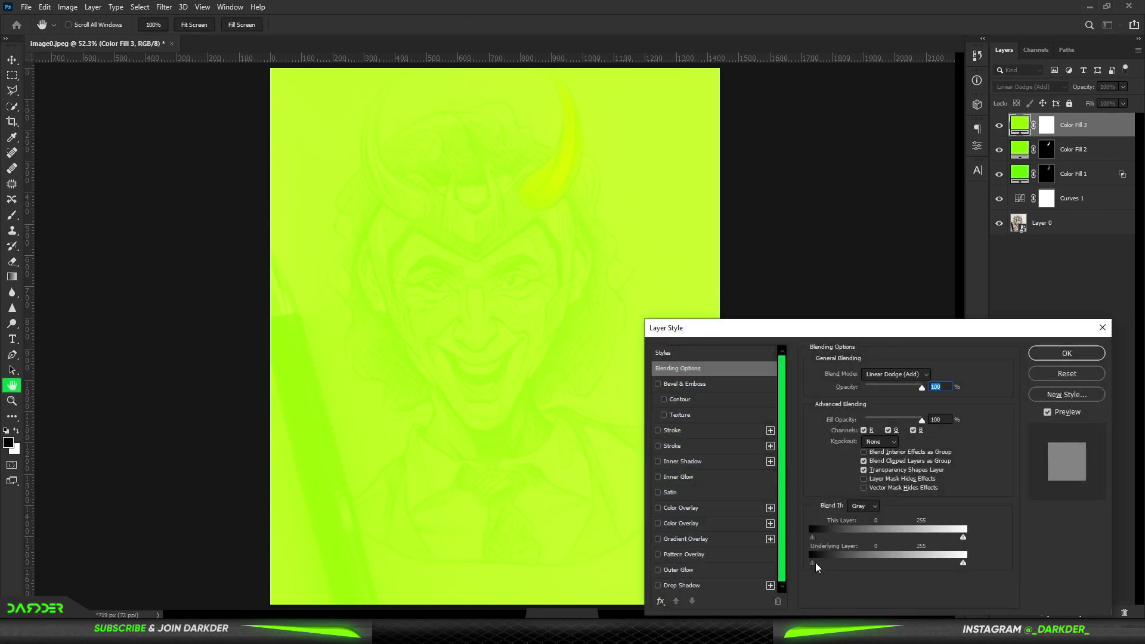
{"action": "left_click_drag", "start_coordinate": [815, 563], "coordinate": [886, 568]}
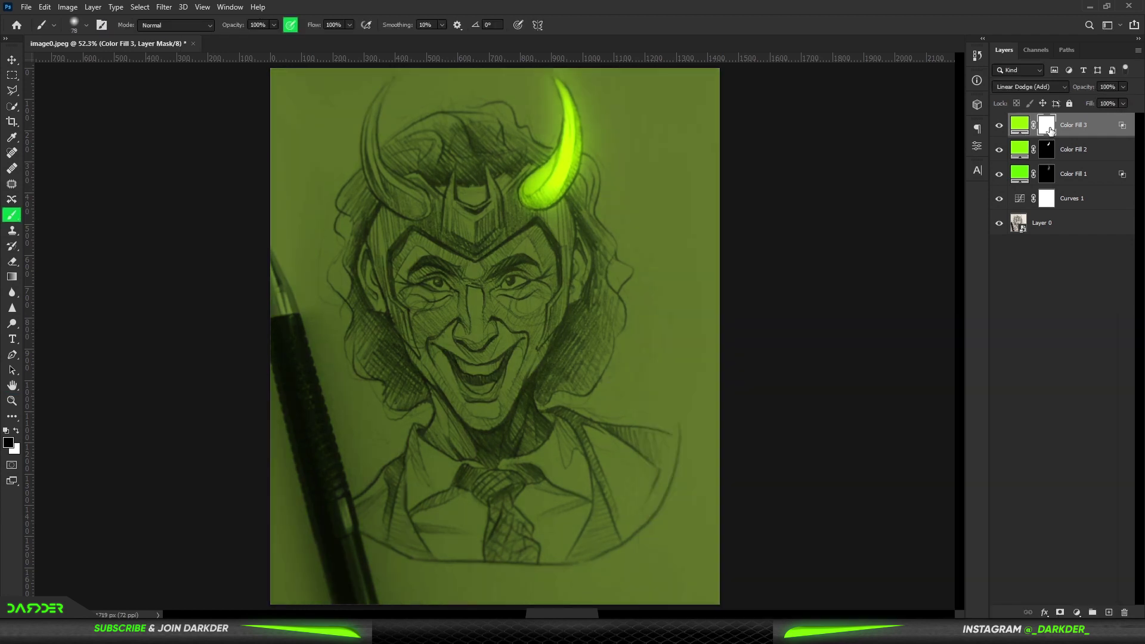
{"action": "key", "text": "ctrl+i"}
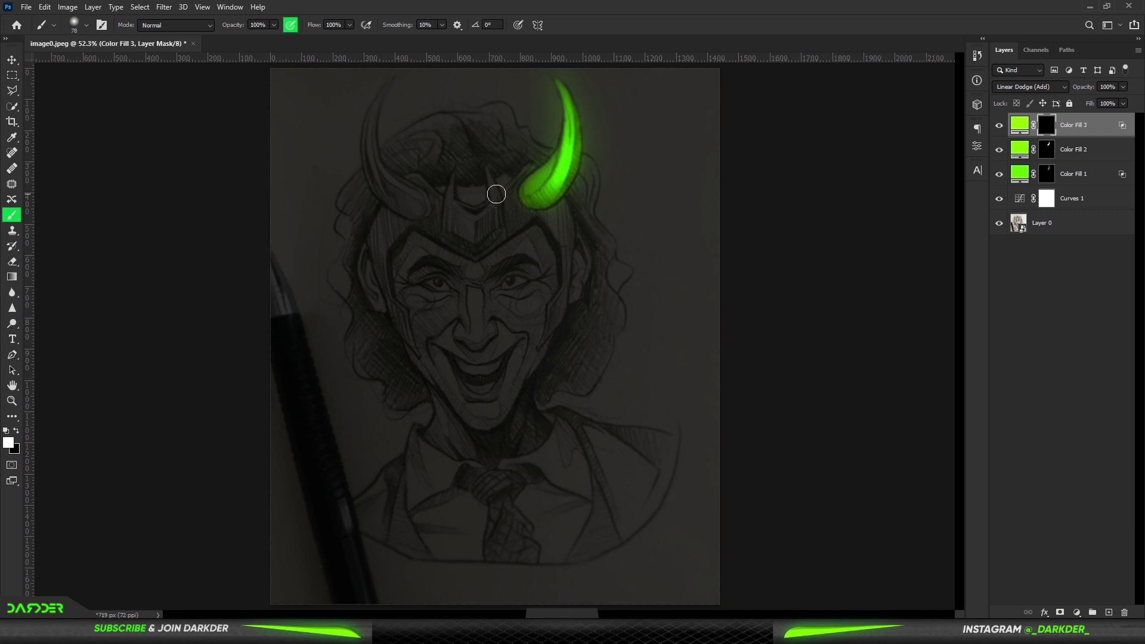
Paint a white glow over the lower part of the bright horn on Color Fill 3's mask, using a 485 px brush at 61% opacity.
{"action": "scroll", "coordinate": [563, 192], "scroll_direction": "down", "scroll_amount": 2}
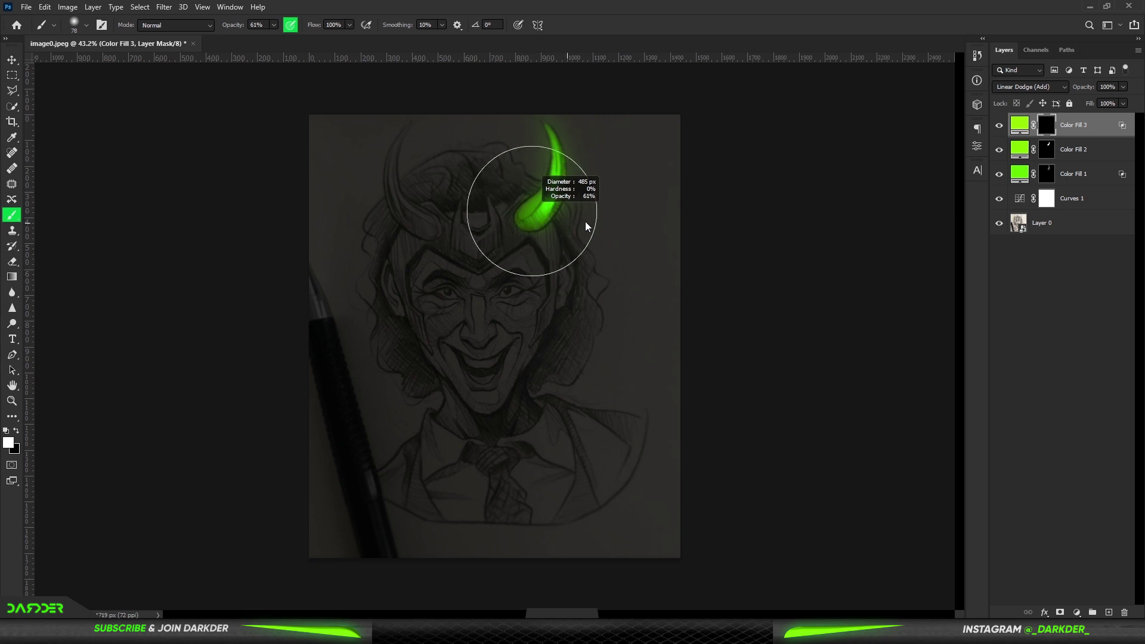
{"action": "left_click", "coordinate": [545, 210]}
{"action": "left_click", "coordinate": [534, 203]}
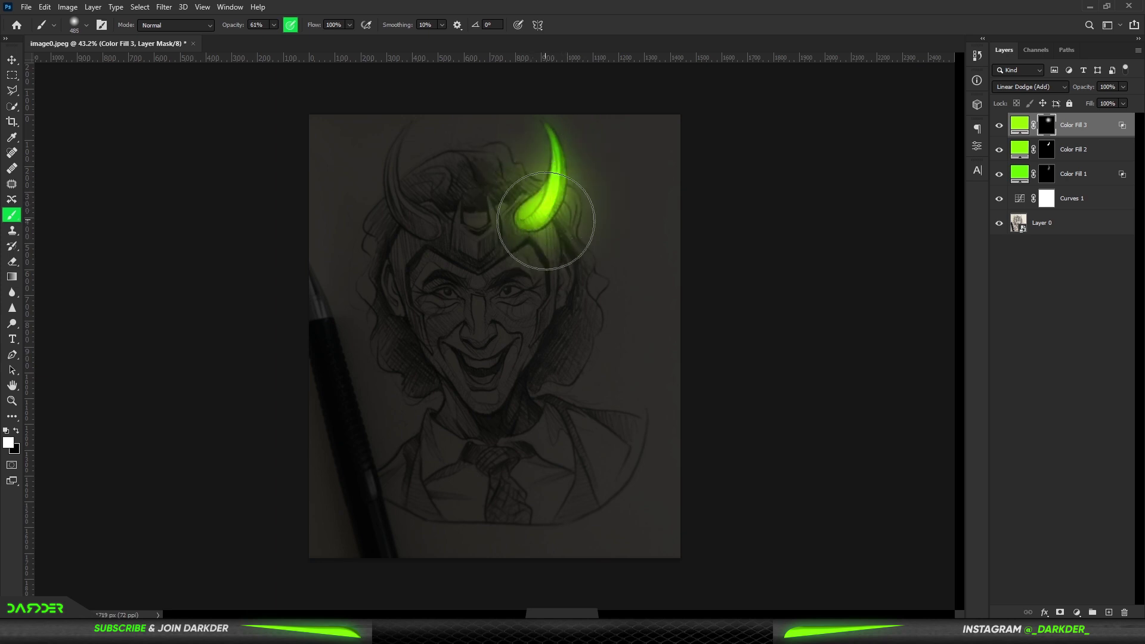
{"action": "mouse_move", "coordinate": [545, 224]}
{"action": "left_mouse_down"}
{"action": "mouse_move", "coordinate": [586, 235]}
{"action": "mouse_move", "coordinate": [576, 233]}
{"action": "left_mouse_up"}
{"action": "key", "text": "ctrl+z"}
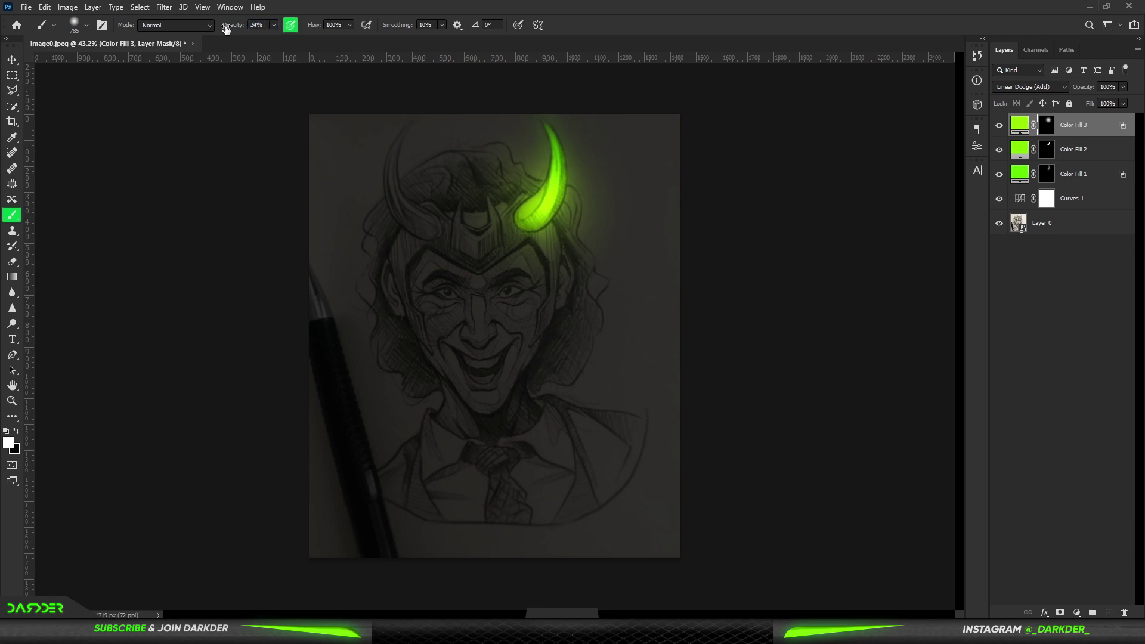
Spread the glow over the area around the horn with larger soft white brushes, up to 1114 px at 16% opacity.
{"action": "left_click_drag", "start_coordinate": [512, 175], "coordinate": [560, 186]}
{"action": "left_click", "coordinate": [550, 180]}
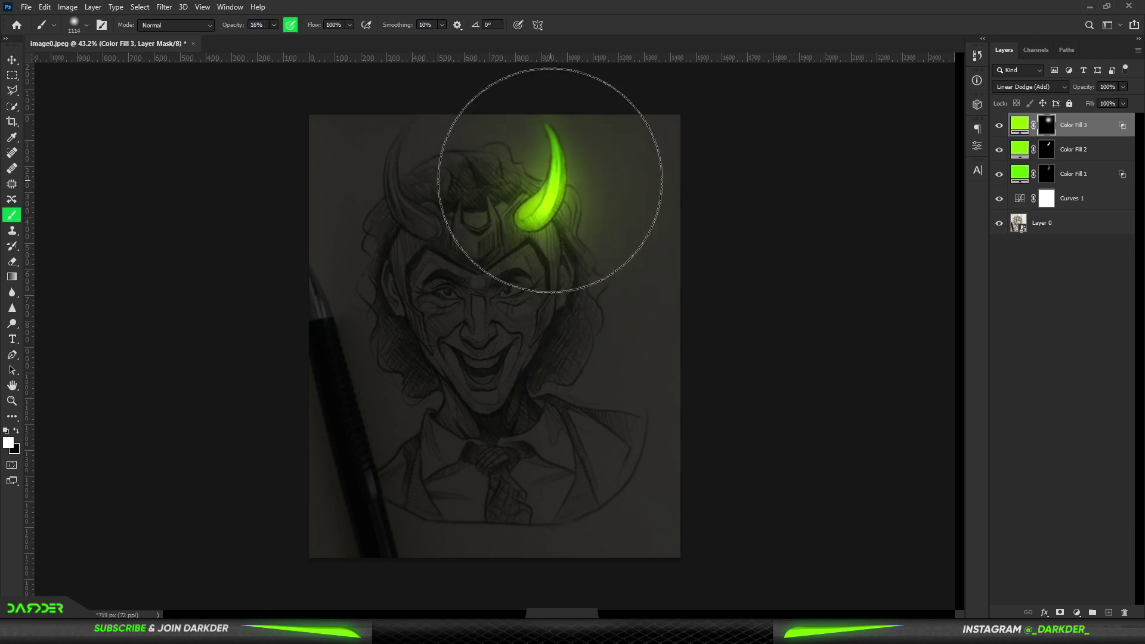
{"action": "scroll", "coordinate": [686, 274], "scroll_direction": "down", "scroll_amount": 3}
{"action": "scroll", "coordinate": [528, 232], "scroll_direction": "up", "scroll_amount": 4}
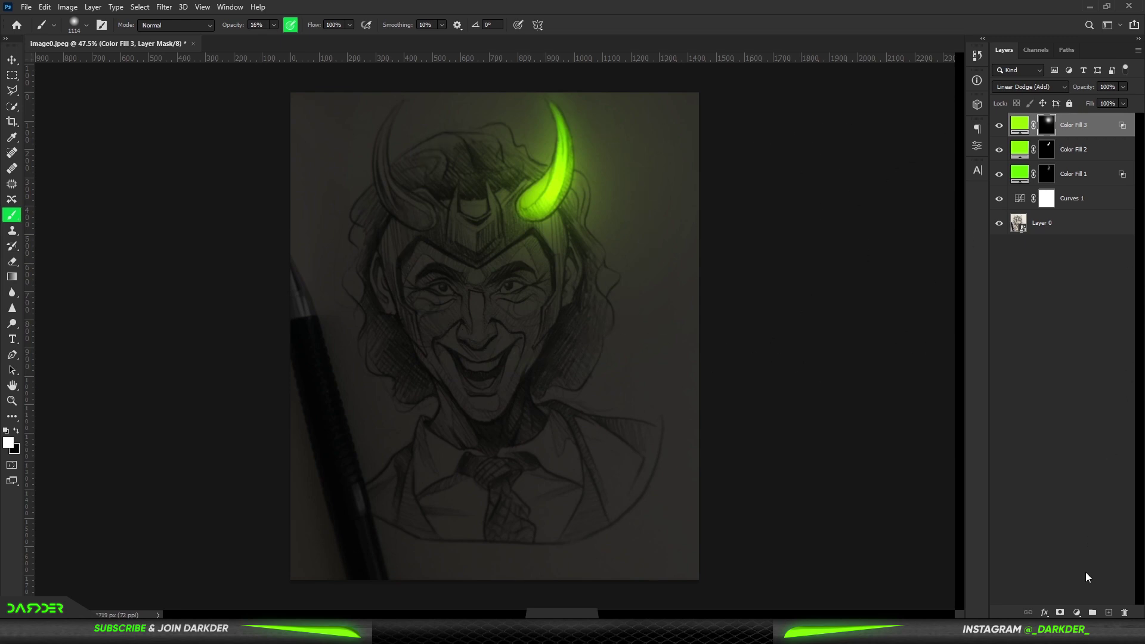
Add a fully saturated yellow-green solid color fill with hue 89 above Color Fill 3 and set its blend mode to Linear Dodge (Add).
{"action": "left_click", "coordinate": [1077, 612]}
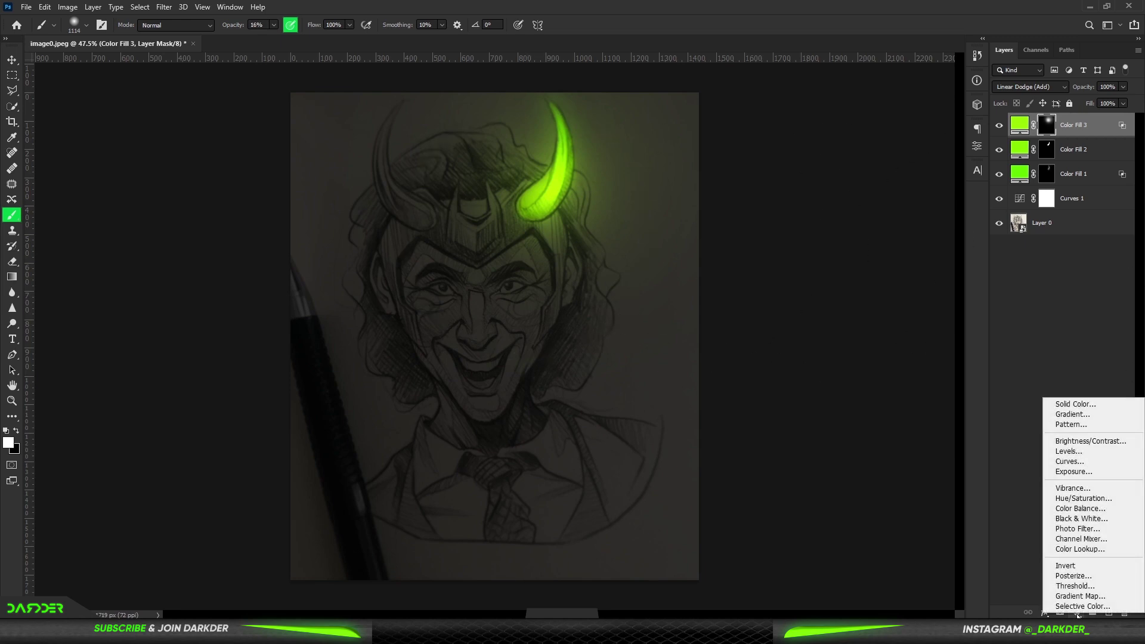
{"action": "left_click", "coordinate": [1076, 404]}
{"action": "left_click", "coordinate": [912, 302]}
{"action": "left_click", "coordinate": [878, 209]}
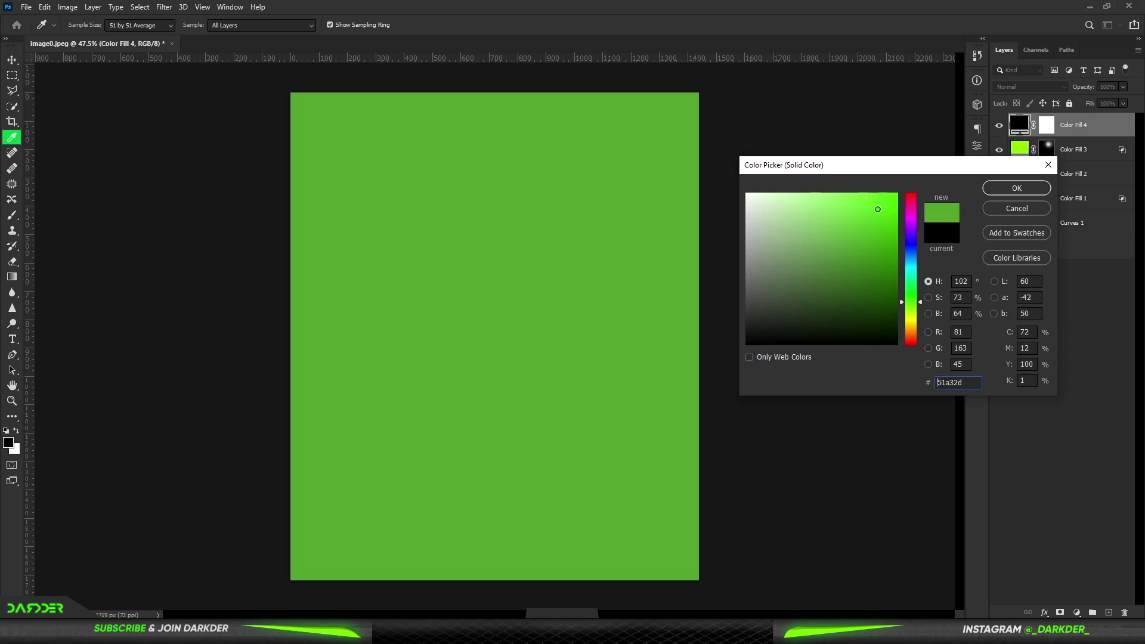
{"action": "left_click_drag", "start_coordinate": [878, 209], "coordinate": [928, 162]}
{"action": "left_click_drag", "start_coordinate": [914, 298], "coordinate": [914, 305]}
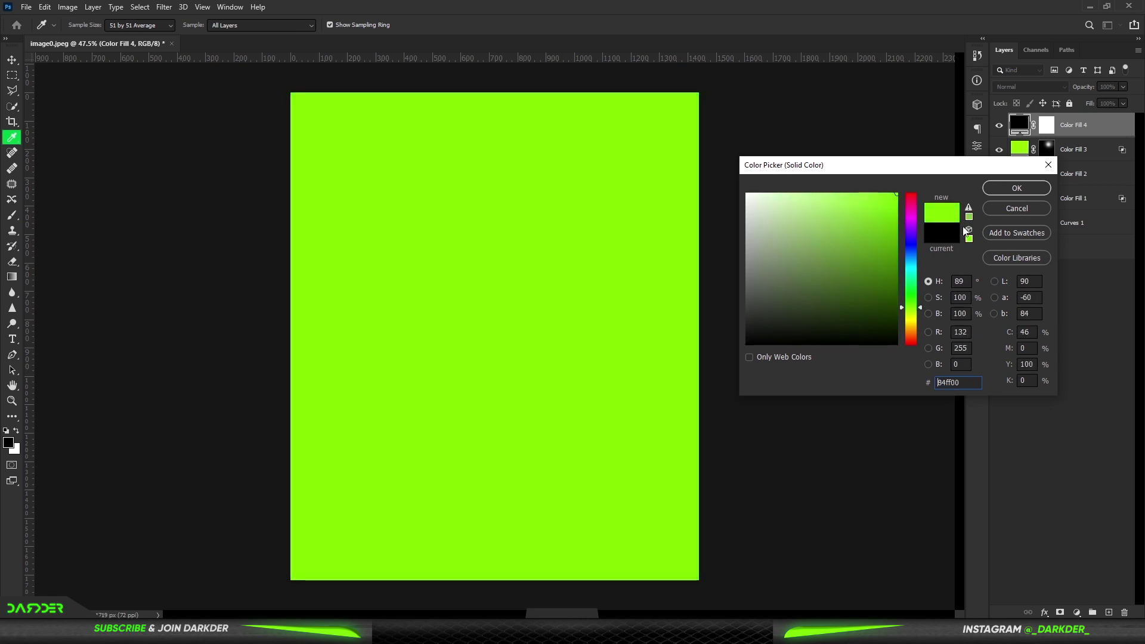
{"action": "left_click", "coordinate": [1022, 189]}
{"action": "key", "text": "b"}
{"action": "left_click", "coordinate": [1057, 90]}
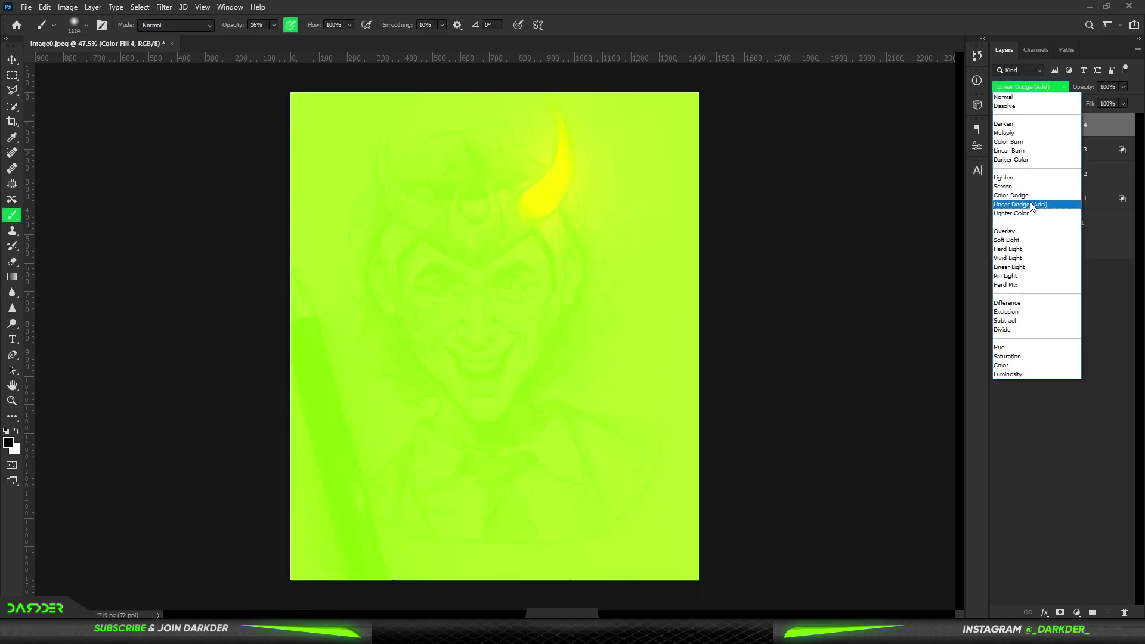
{"action": "left_click", "coordinate": [1032, 204]}
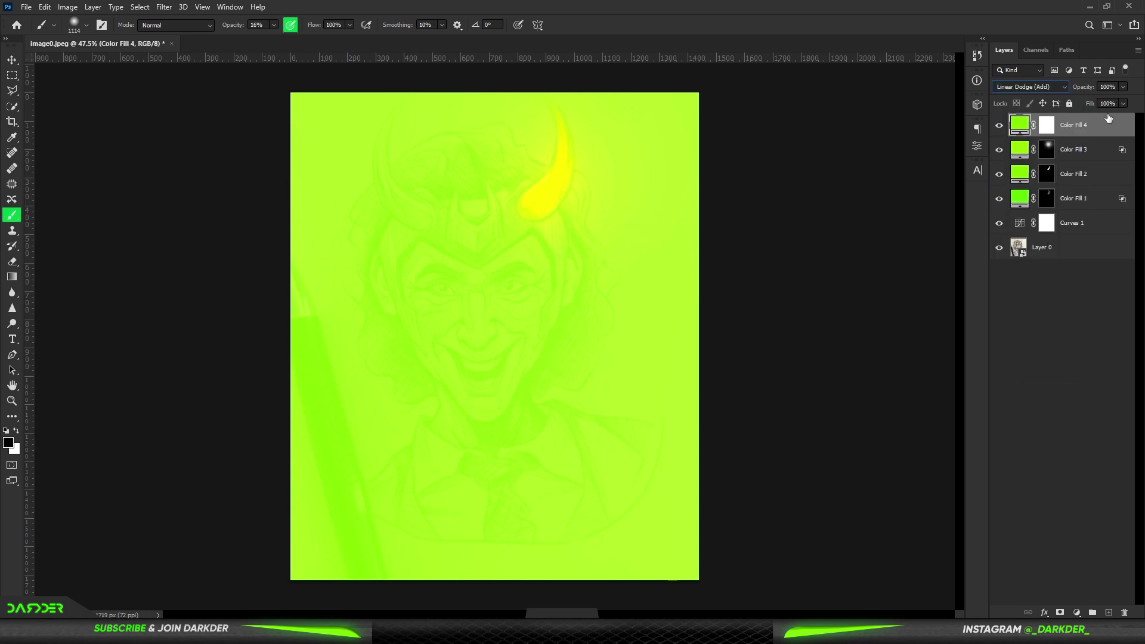
Raise the underlying layer's dark limit slightly in Color Fill 4's Blend If settings and invert its mask to black.
{"action": "double_click", "coordinate": [1113, 131]}
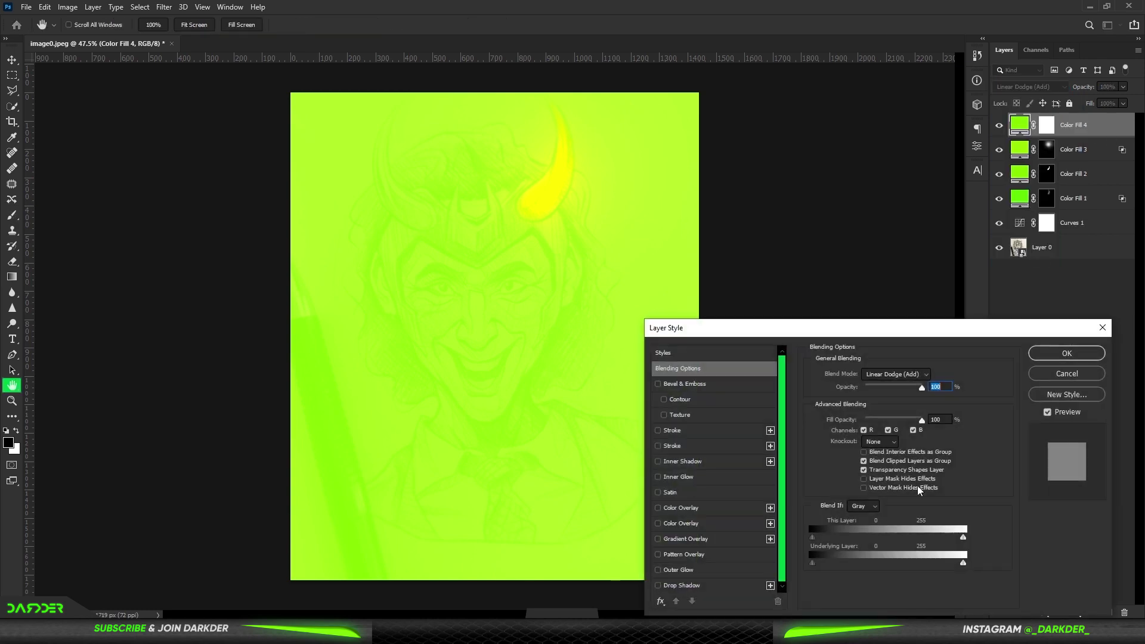
{"action": "left_click_drag", "start_coordinate": [820, 562], "coordinate": [838, 562]}
{"action": "left_click", "coordinate": [1050, 352]}
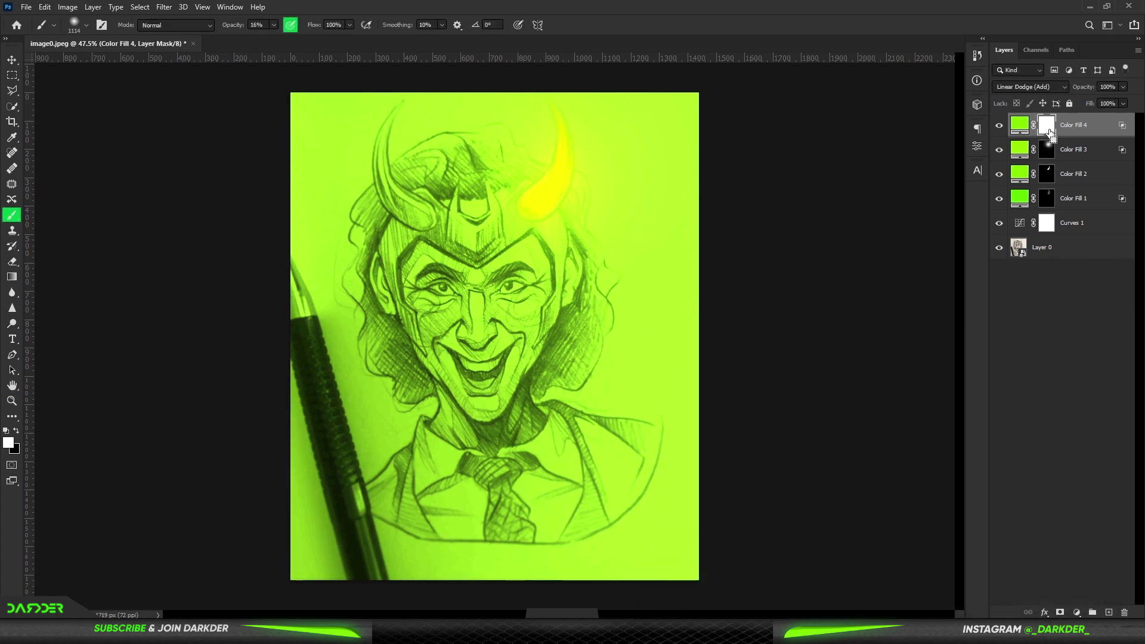
{"action": "key", "text": "ctrl+i"}
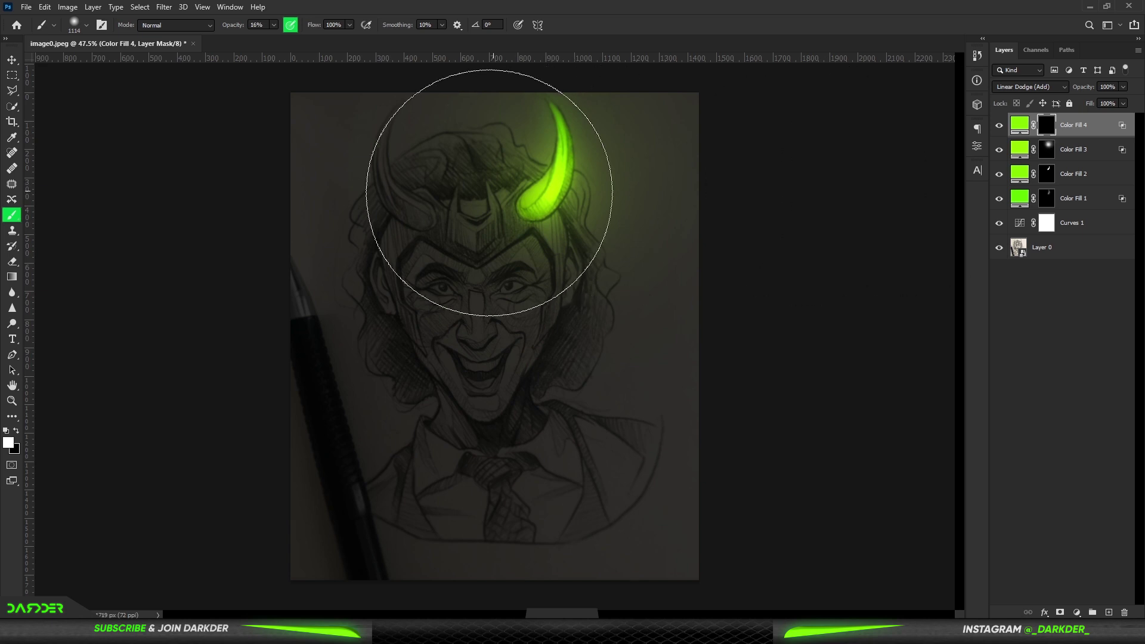
Paint white on Color Fill 4's mask along the V-shaped front edge of the helmet, using a 75 px brush at 100% opacity.
{"action": "scroll", "coordinate": [453, 270], "scroll_direction": "up", "scroll_amount": 7}
{"action": "scroll", "coordinate": [607, 143], "scroll_direction": "up", "scroll_amount": 8}
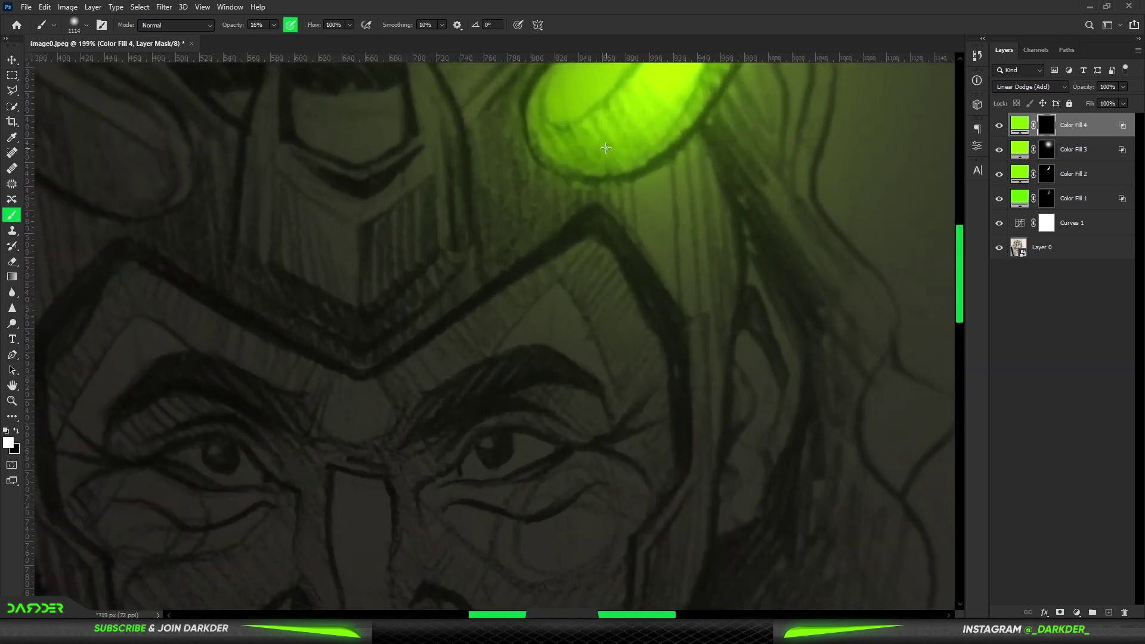
{"action": "scroll", "coordinate": [607, 148], "scroll_direction": "up", "scroll_amount": 1}
{"action": "right_click", "coordinate": [456, 368]}
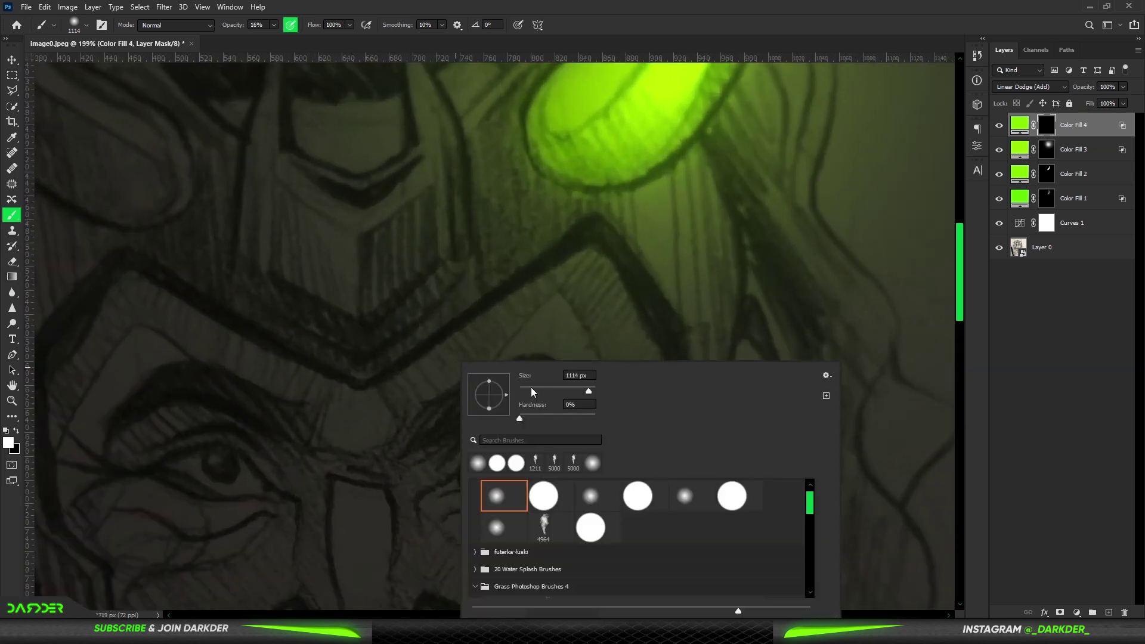
{"action": "left_click", "coordinate": [539, 392]}
{"action": "right_click", "coordinate": [480, 261], "text": "alt"}
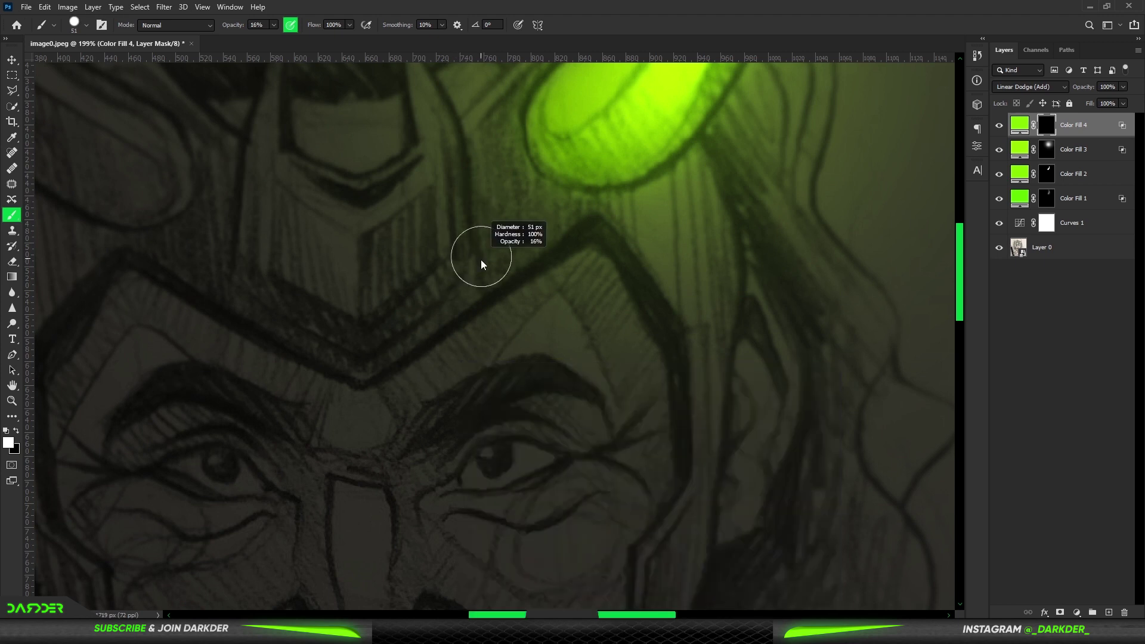
{"action": "right_click", "coordinate": [487, 295]}
{"action": "left_click", "coordinate": [586, 351]}
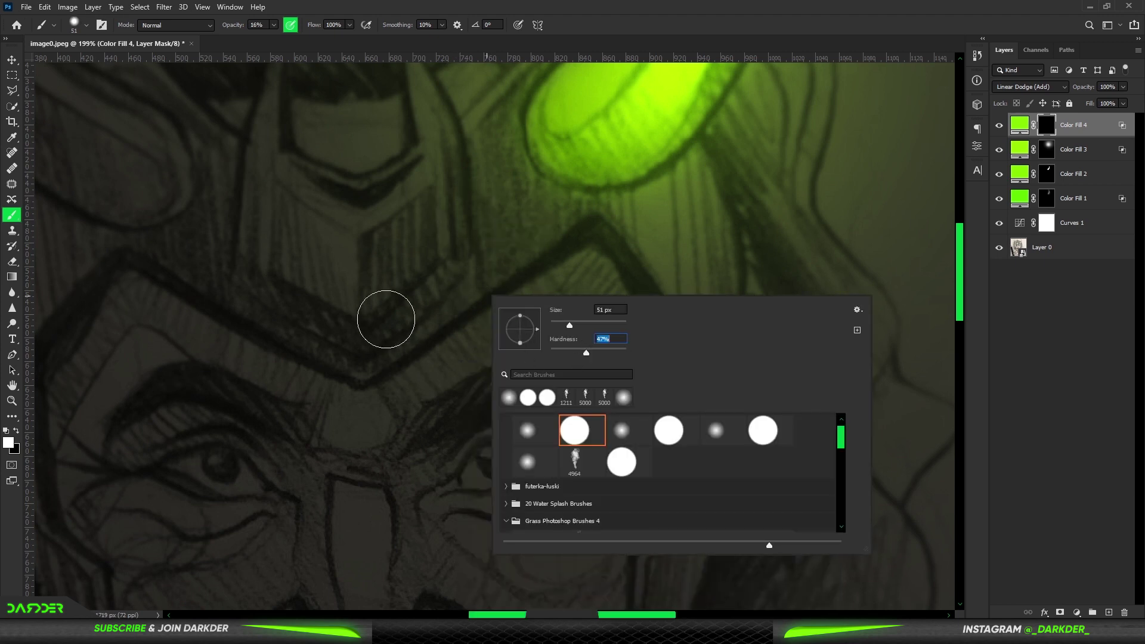
{"action": "left_click_drag", "start_coordinate": [389, 324], "coordinate": [403, 324], "text": "alt"}
{"action": "mouse_move", "coordinate": [539, 201]}
{"action": "left_mouse_down"}
{"action": "mouse_move", "coordinate": [520, 197]}
{"action": "mouse_move", "coordinate": [496, 222]}
{"action": "left_mouse_up"}
{"action": "key", "text": "ctrl+z"}
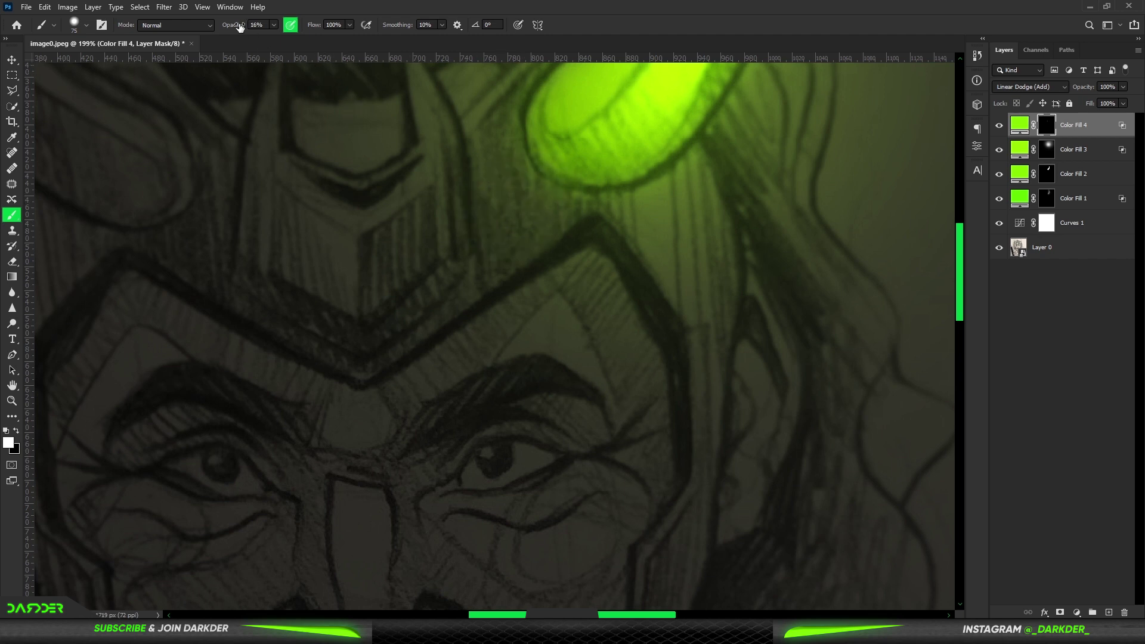
{"action": "mouse_move", "coordinate": [540, 187]}
{"action": "left_mouse_down"}
{"action": "mouse_move", "coordinate": [503, 235]}
{"action": "mouse_move", "coordinate": [357, 339]}
{"action": "mouse_move", "coordinate": [146, 221]}
{"action": "left_mouse_up"}
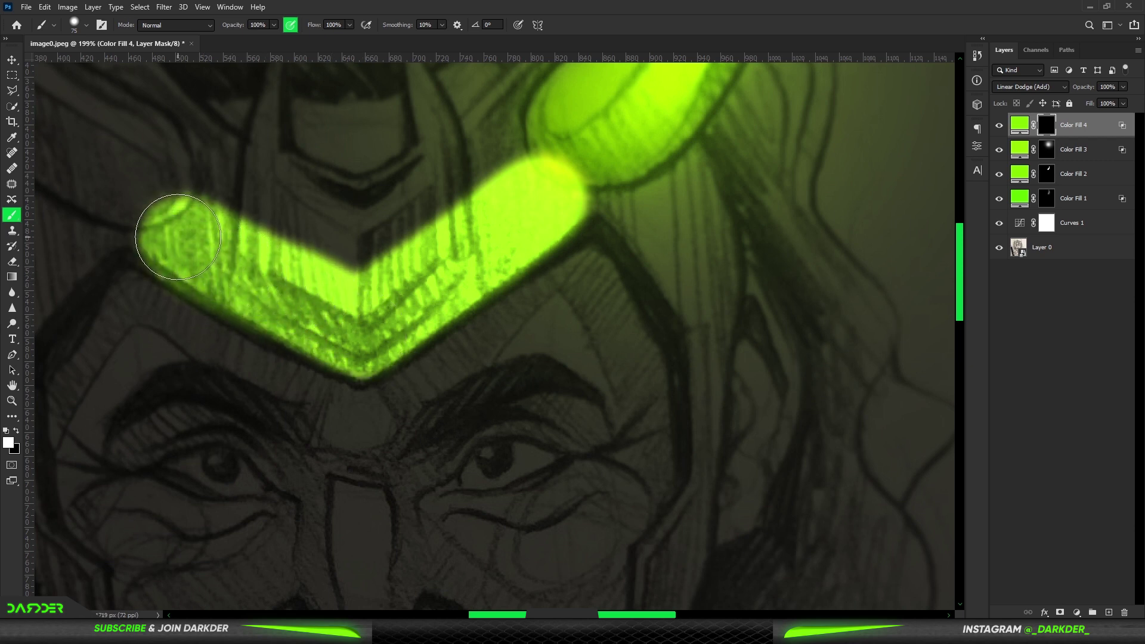
Erase the upper part of the V-shaped green band with a soft 128 px black brush, leaving a thin glow along the helmet's edge.
{"action": "right_click", "coordinate": [468, 302]}
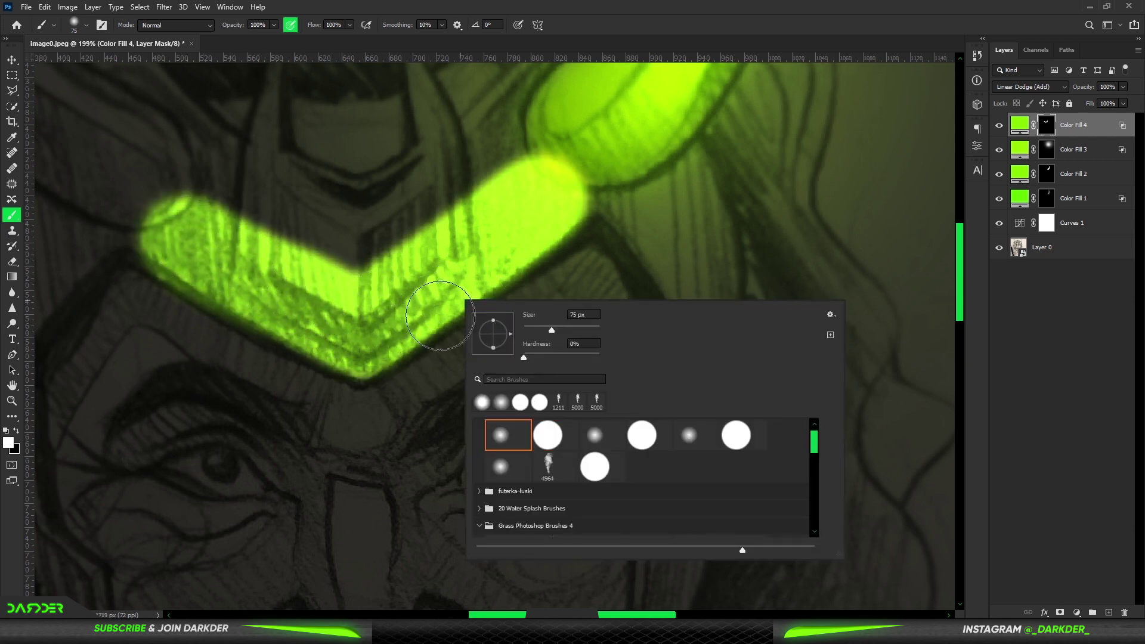
{"action": "left_click", "coordinate": [209, 181]}
{"action": "left_click_drag", "start_coordinate": [222, 160], "coordinate": [230, 177]}
{"action": "mouse_move", "coordinate": [211, 177]}
{"action": "left_mouse_down"}
{"action": "mouse_move", "coordinate": [235, 183]}
{"action": "mouse_move", "coordinate": [241, 105]}
{"action": "mouse_move", "coordinate": [224, 166]}
{"action": "mouse_move", "coordinate": [205, 180]}
{"action": "mouse_move", "coordinate": [168, 170]}
{"action": "mouse_move", "coordinate": [206, 179]}
{"action": "mouse_move", "coordinate": [168, 190]}
{"action": "mouse_move", "coordinate": [337, 253]}
{"action": "mouse_move", "coordinate": [363, 280]}
{"action": "mouse_move", "coordinate": [500, 150]}
{"action": "mouse_move", "coordinate": [594, 120]}
{"action": "mouse_move", "coordinate": [417, 228]}
{"action": "mouse_move", "coordinate": [505, 185]}
{"action": "mouse_move", "coordinate": [457, 190]}
{"action": "mouse_move", "coordinate": [550, 139]}
{"action": "mouse_move", "coordinate": [566, 142]}
{"action": "mouse_move", "coordinate": [413, 226]}
{"action": "mouse_move", "coordinate": [364, 286]}
{"action": "mouse_move", "coordinate": [373, 274]}
{"action": "mouse_move", "coordinate": [342, 286]}
{"action": "mouse_move", "coordinate": [149, 186]}
{"action": "mouse_move", "coordinate": [224, 234]}
{"action": "mouse_move", "coordinate": [194, 203]}
{"action": "mouse_move", "coordinate": [350, 263]}
{"action": "mouse_move", "coordinate": [484, 193]}
{"action": "mouse_move", "coordinate": [380, 277]}
{"action": "mouse_move", "coordinate": [641, 100]}
{"action": "left_mouse_up"}
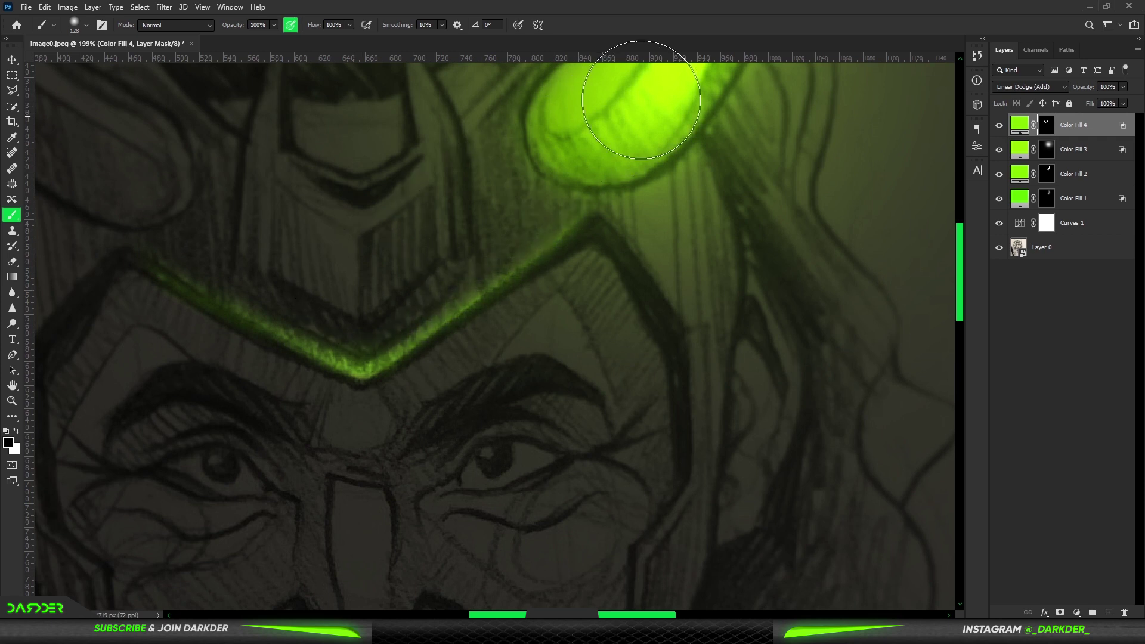
{"action": "left_click_drag", "start_coordinate": [358, 284], "coordinate": [624, 144]}
{"action": "scroll", "coordinate": [499, 284], "scroll_direction": "down", "scroll_amount": 9}
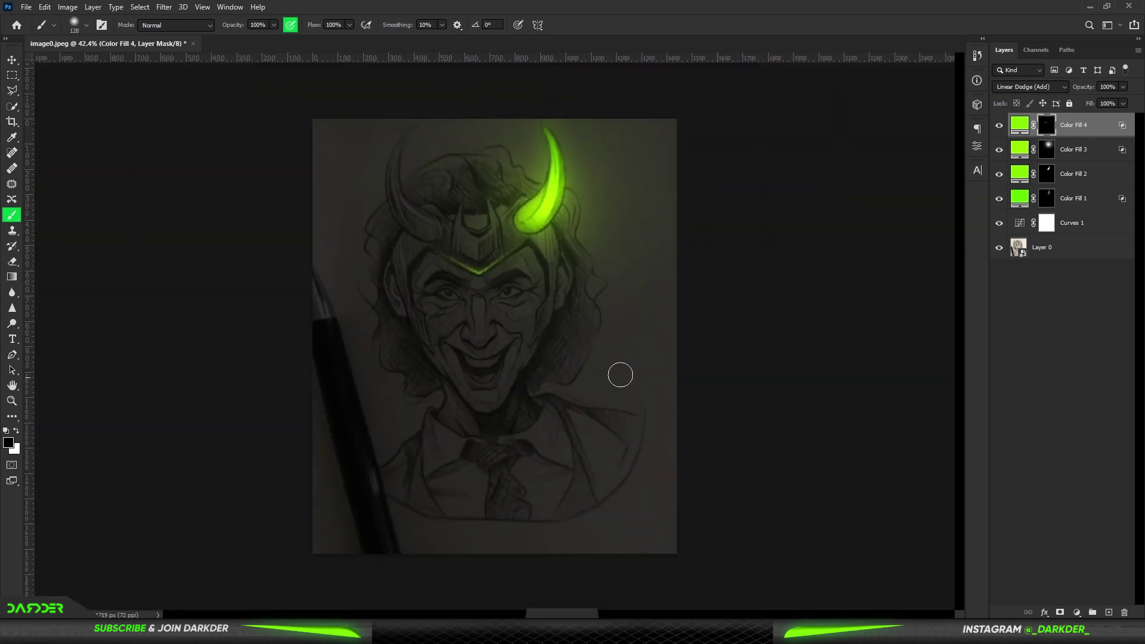
Paint white down the helmet's side band below the glowing horn, using a hard 57 px brush on Color Fill 4's mask.
{"action": "scroll", "coordinate": [615, 261], "scroll_direction": "up", "scroll_amount": 10}
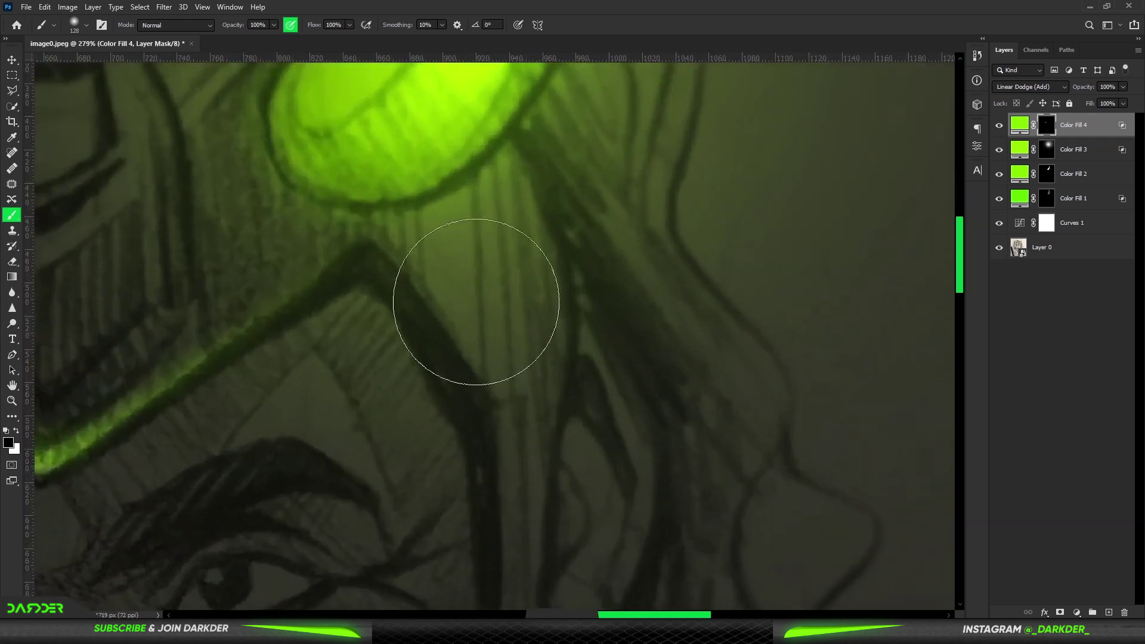
{"action": "right_click", "coordinate": [474, 310]}
{"action": "left_click", "coordinate": [555, 443]}
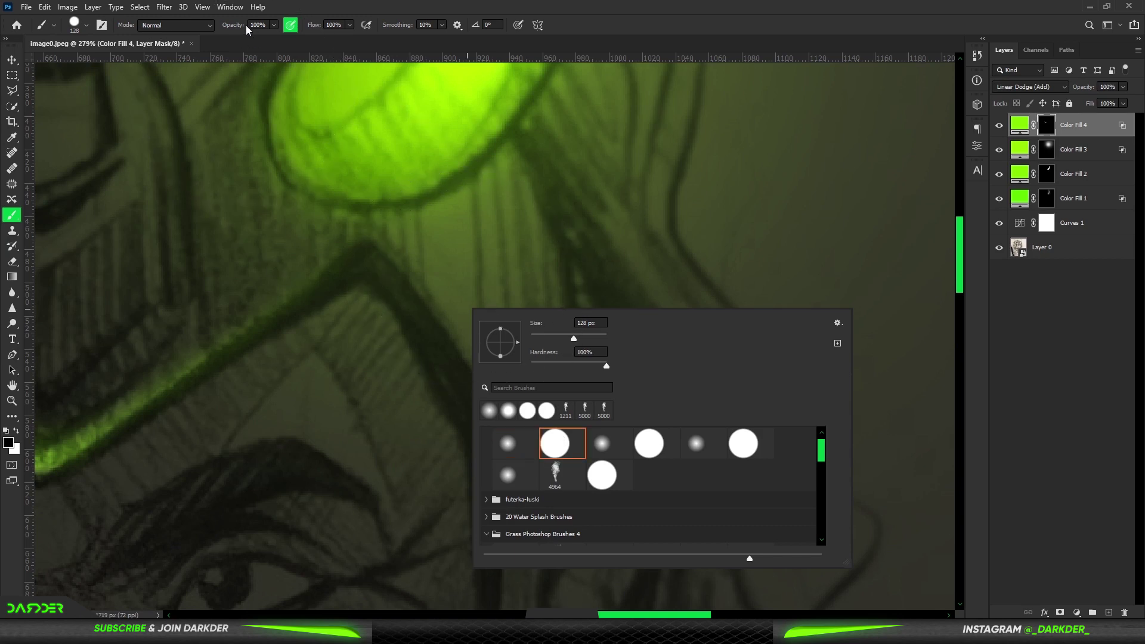
{"action": "right_click", "coordinate": [452, 273], "text": "alt"}
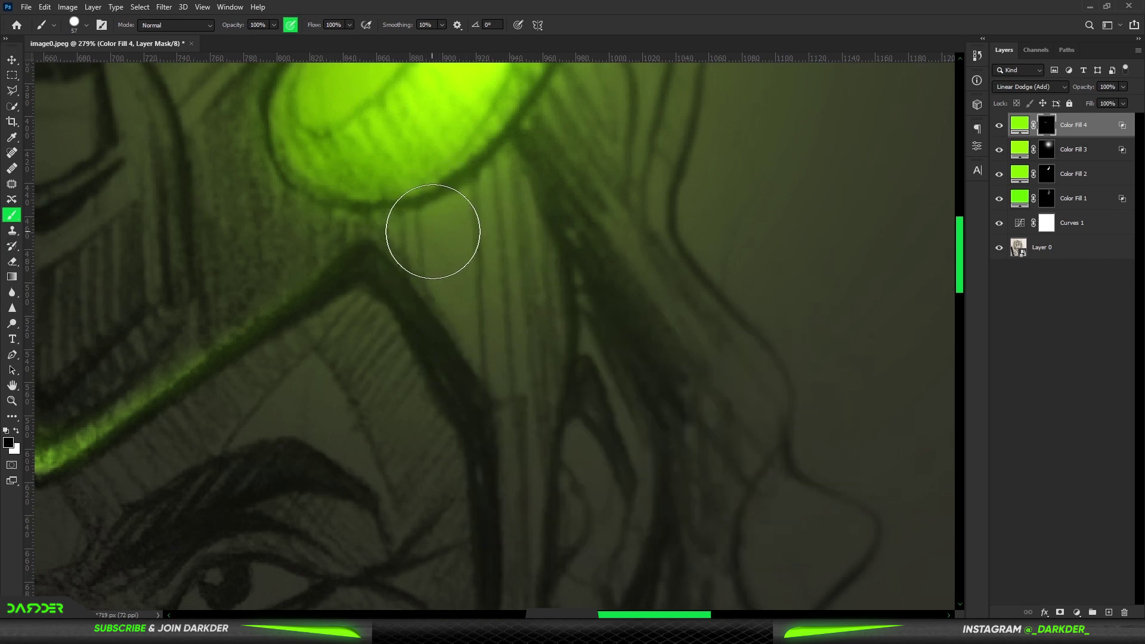
{"action": "mouse_move", "coordinate": [443, 236]}
{"action": "left_mouse_down"}
{"action": "mouse_move", "coordinate": [524, 367]}
{"action": "mouse_move", "coordinate": [531, 550]}
{"action": "left_mouse_up"}
{"action": "mouse_move", "coordinate": [531, 388]}
{"action": "left_mouse_down"}
{"action": "mouse_move", "coordinate": [410, 226]}
{"action": "mouse_move", "coordinate": [529, 402]}
{"action": "left_mouse_up"}
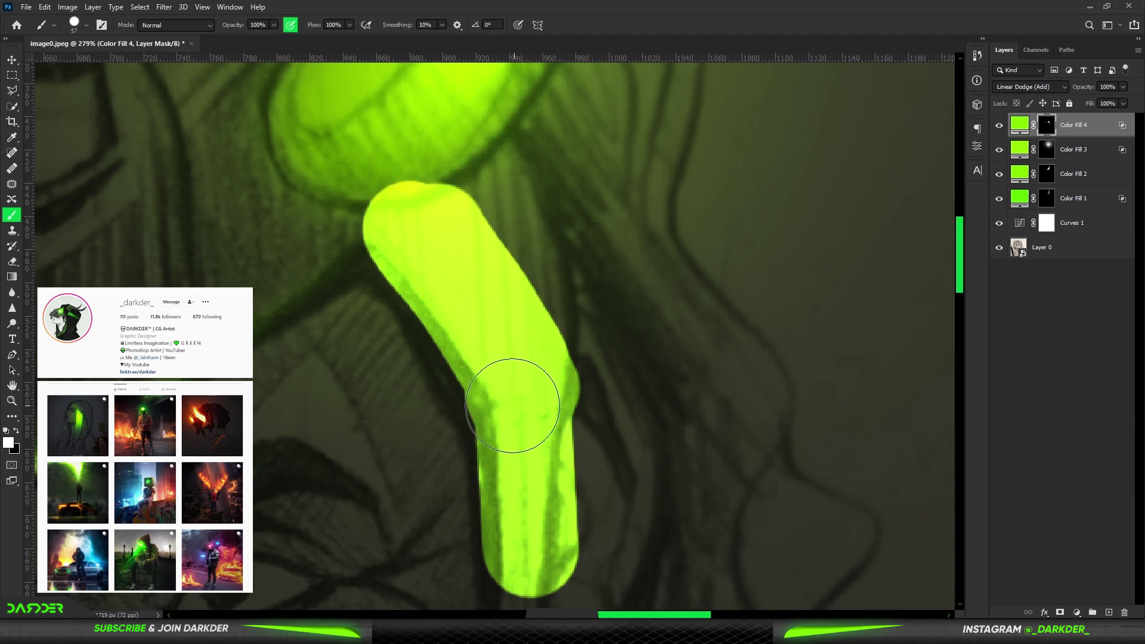
Set the brush hardness to 58% and extend the white paint down the side band past the eye to the cheek.
{"action": "right_click", "coordinate": [535, 415]}
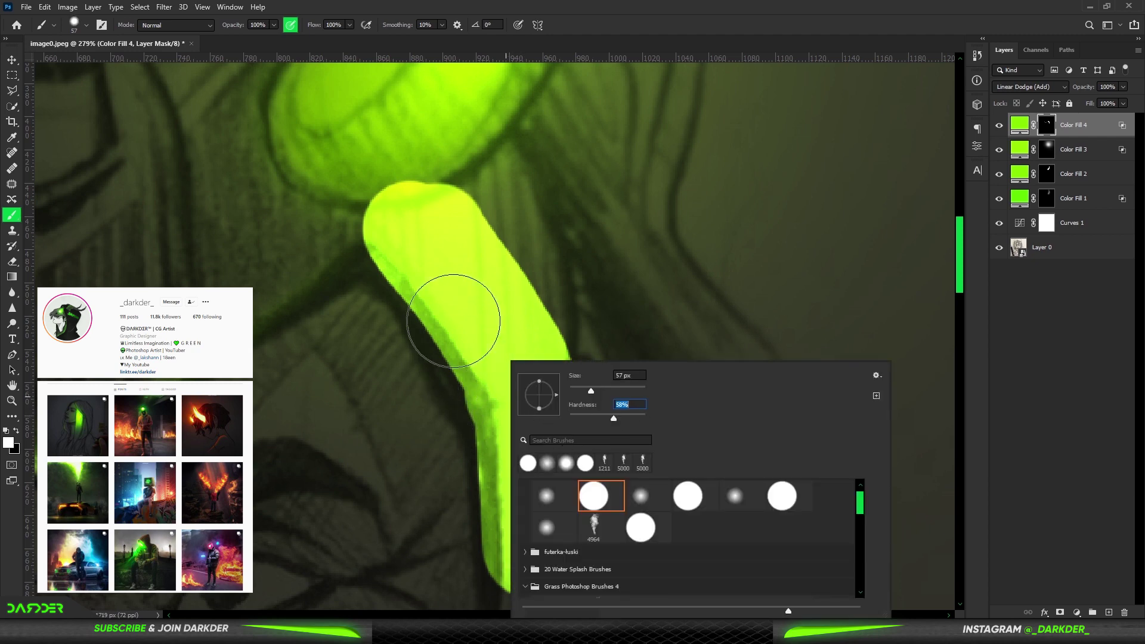
{"action": "mouse_move", "coordinate": [412, 235]}
{"action": "left_mouse_down"}
{"action": "mouse_move", "coordinate": [527, 399]}
{"action": "mouse_move", "coordinate": [519, 430]}
{"action": "mouse_move", "coordinate": [543, 525]}
{"action": "left_mouse_up"}
{"action": "scroll", "coordinate": [549, 491], "scroll_direction": "down", "scroll_amount": 2}
{"action": "mouse_move", "coordinate": [539, 365]}
{"action": "left_mouse_down"}
{"action": "mouse_move", "coordinate": [538, 517]}
{"action": "mouse_move", "coordinate": [538, 466]}
{"action": "mouse_move", "coordinate": [471, 551]}
{"action": "left_mouse_up"}
{"action": "scroll", "coordinate": [542, 501], "scroll_direction": "down", "scroll_amount": 1}
Erase the upper part of the helmet's green side band with a soft 160 px black brush on Color Fill 4's mask.
{"action": "right_click", "coordinate": [550, 461]}
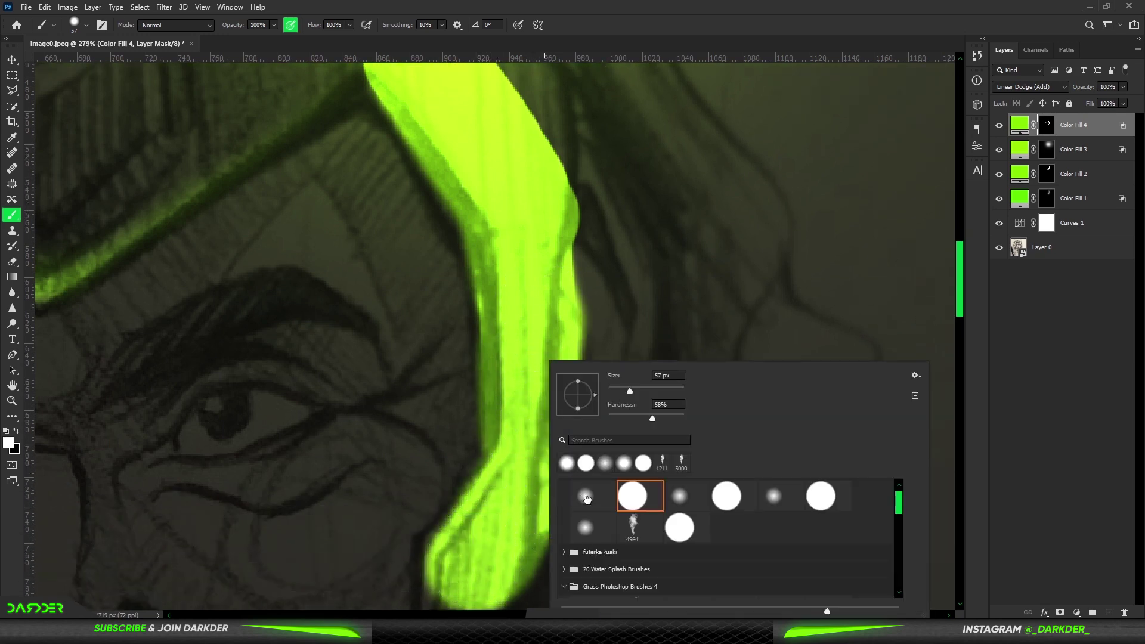
{"action": "mouse_move", "coordinate": [524, 180]}
{"action": "left_mouse_down"}
{"action": "mouse_move", "coordinate": [609, 192]}
{"action": "mouse_move", "coordinate": [625, 220]}
{"action": "left_mouse_up"}
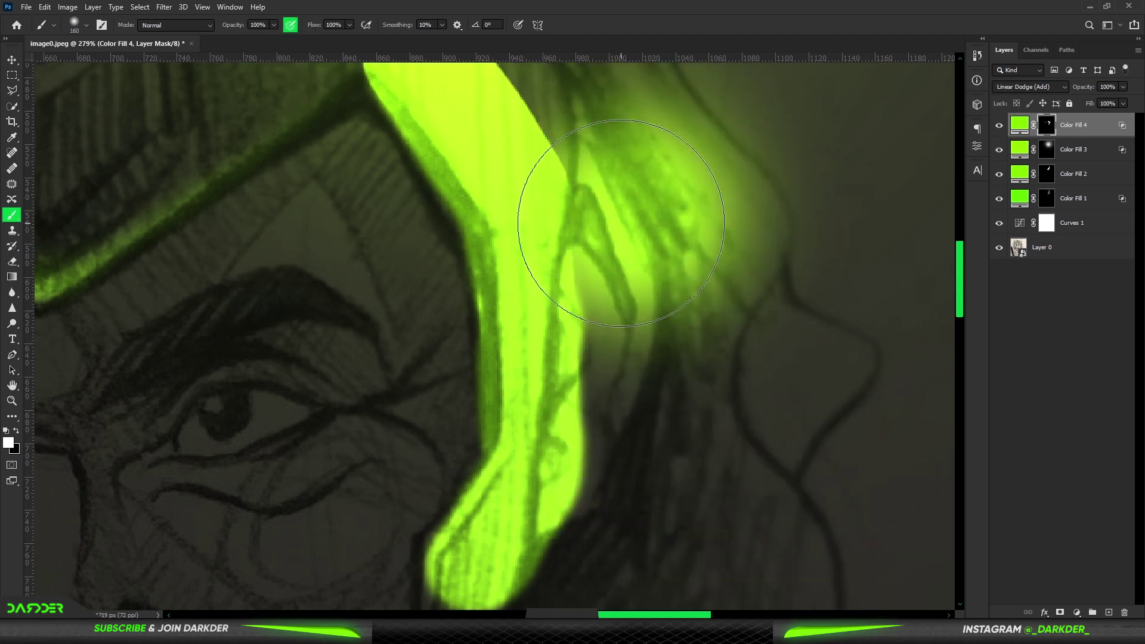
{"action": "key", "text": "x"}
{"action": "mouse_move", "coordinate": [736, 205]}
{"action": "left_mouse_down"}
{"action": "mouse_move", "coordinate": [701, 192]}
{"action": "mouse_move", "coordinate": [679, 164]}
{"action": "mouse_move", "coordinate": [697, 355]}
{"action": "mouse_move", "coordinate": [612, 110]}
{"action": "mouse_move", "coordinate": [658, 215]}
{"action": "mouse_move", "coordinate": [643, 268]}
{"action": "mouse_move", "coordinate": [651, 286]}
{"action": "mouse_move", "coordinate": [514, 88]}
{"action": "mouse_move", "coordinate": [494, 104]}
{"action": "mouse_move", "coordinate": [585, 212]}
{"action": "mouse_move", "coordinate": [478, 65]}
{"action": "mouse_move", "coordinate": [453, 57]}
{"action": "mouse_move", "coordinate": [537, 154]}
{"action": "mouse_move", "coordinate": [422, 60]}
{"action": "left_mouse_up"}
{"action": "scroll", "coordinate": [645, 242], "scroll_direction": "up", "scroll_amount": 1}
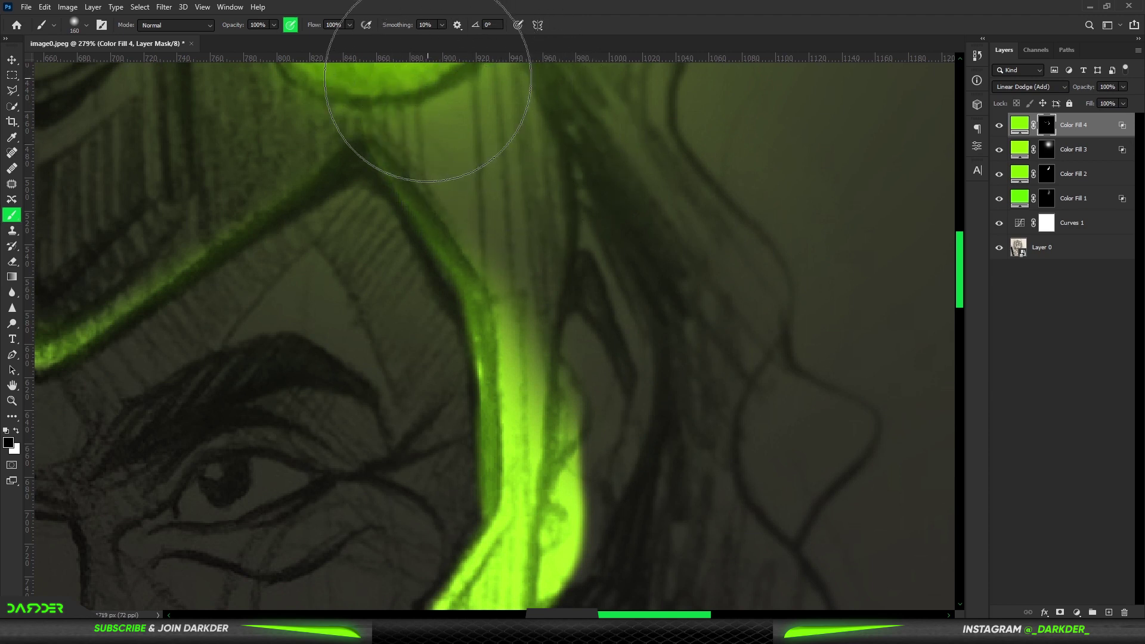
Erase the rest of the side band down to the cheek with a 97 px black brush, leaving a thin glow along the helmet's inner edge.
{"action": "mouse_move", "coordinate": [565, 213]}
{"action": "left_mouse_down"}
{"action": "mouse_move", "coordinate": [513, 226]}
{"action": "mouse_move", "coordinate": [567, 403]}
{"action": "mouse_move", "coordinate": [583, 347]}
{"action": "mouse_move", "coordinate": [582, 507]}
{"action": "mouse_move", "coordinate": [588, 362]}
{"action": "mouse_move", "coordinate": [579, 576]}
{"action": "mouse_move", "coordinate": [589, 519]}
{"action": "left_mouse_up"}
{"action": "scroll", "coordinate": [588, 519], "scroll_direction": "down", "scroll_amount": 3}
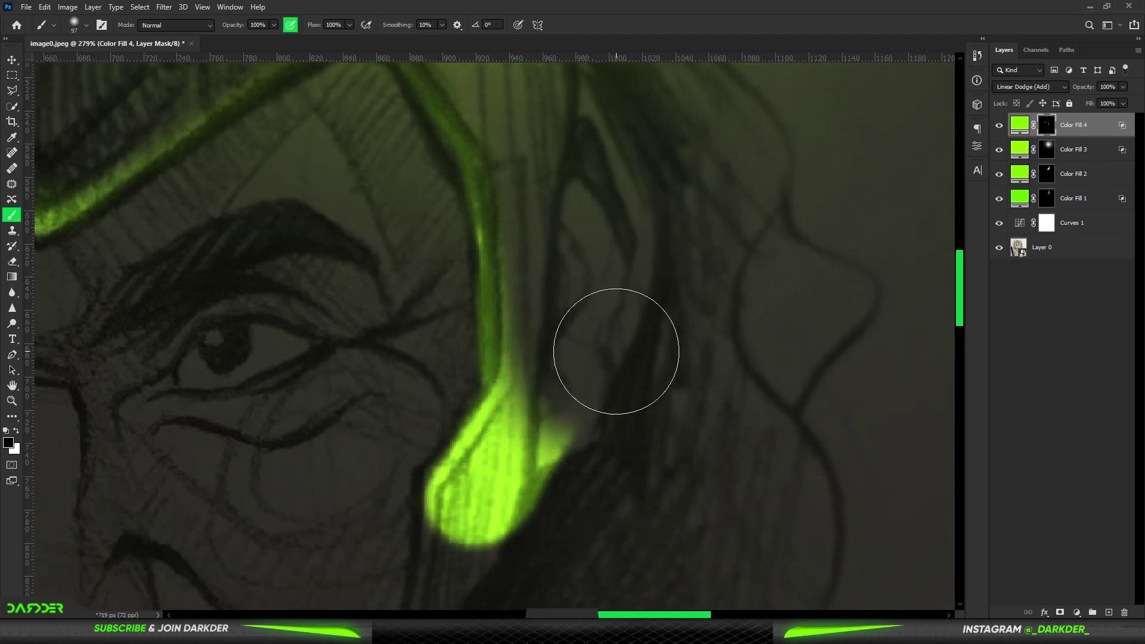
{"action": "mouse_move", "coordinate": [616, 352]}
{"action": "left_mouse_down"}
{"action": "mouse_move", "coordinate": [512, 580]}
{"action": "mouse_move", "coordinate": [607, 332]}
{"action": "mouse_move", "coordinate": [476, 555]}
{"action": "mouse_move", "coordinate": [572, 470]}
{"action": "mouse_move", "coordinate": [467, 579]}
{"action": "mouse_move", "coordinate": [407, 583]}
{"action": "mouse_move", "coordinate": [544, 480]}
{"action": "left_mouse_up"}
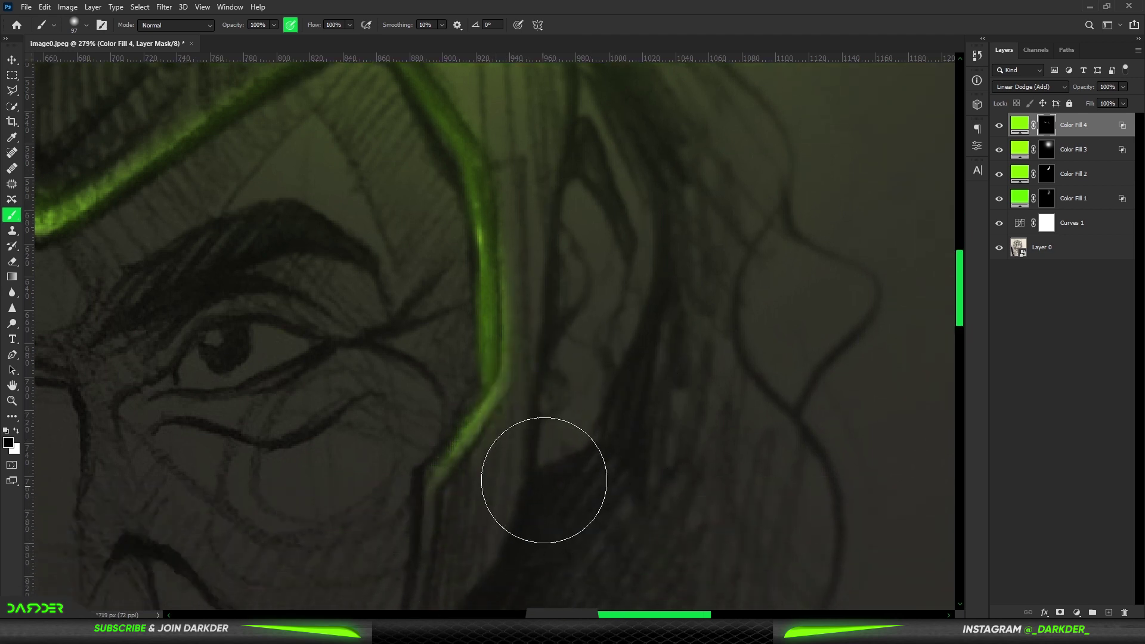
{"action": "scroll", "coordinate": [544, 480], "scroll_direction": "up", "scroll_amount": 2}
{"action": "scroll", "coordinate": [553, 340], "scroll_direction": "down", "scroll_amount": 6, "text": "alt"}
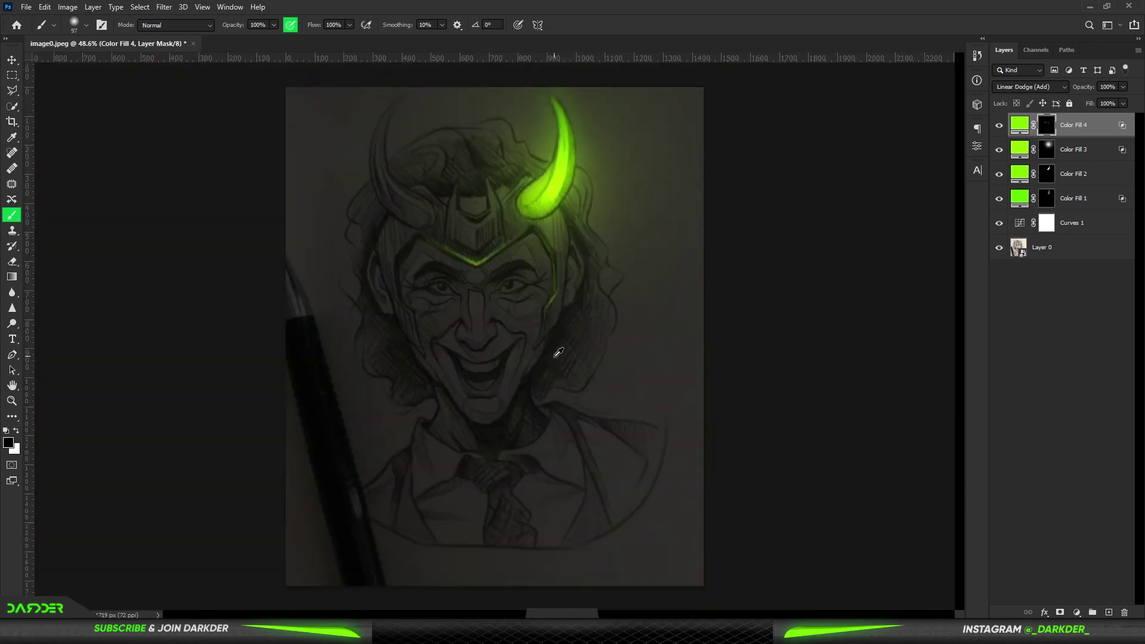
{"action": "scroll", "coordinate": [559, 352], "scroll_direction": "down", "scroll_amount": 1, "text": "alt"}
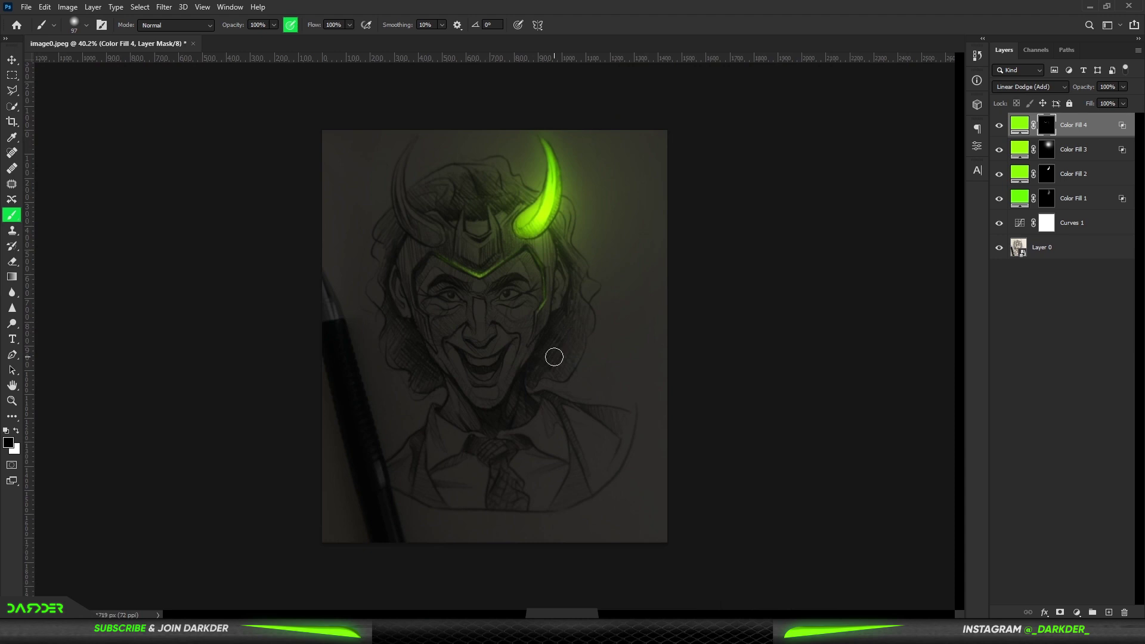
Paint white on Color Fill 4's mask down the horn-facing edge of the helmet's central crest, using a 20 px brush at 46% hardness.
{"action": "scroll", "coordinate": [502, 263], "scroll_direction": "up", "scroll_amount": 7, "text": "alt"}
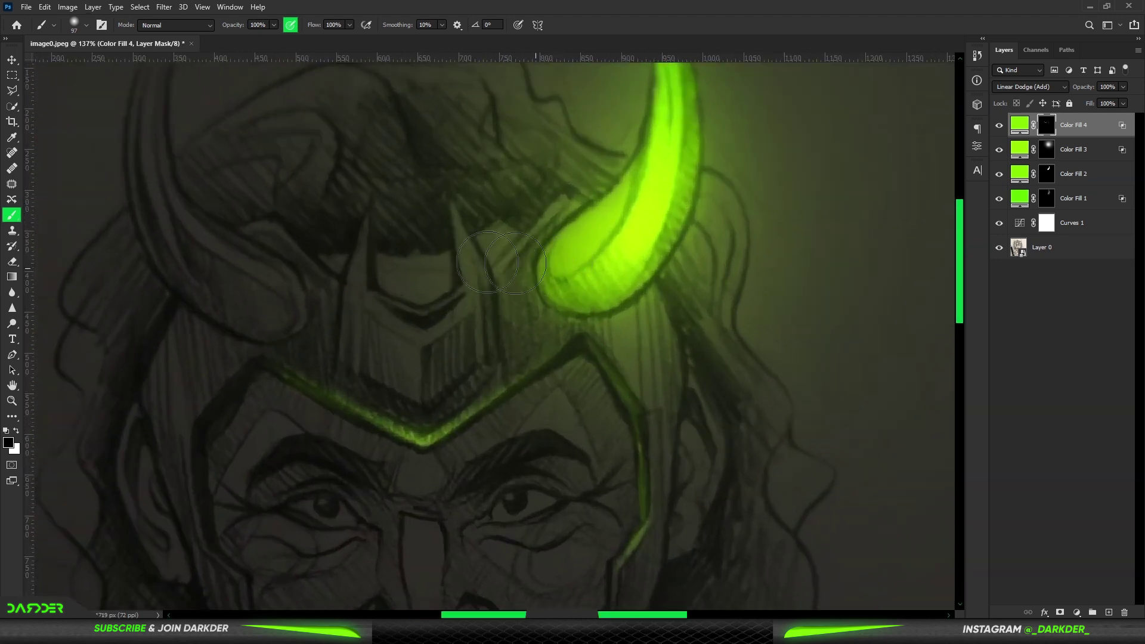
{"action": "scroll", "coordinate": [258, 248], "scroll_direction": "up", "scroll_amount": 3, "text": "alt"}
{"action": "right_click", "coordinate": [662, 391]}
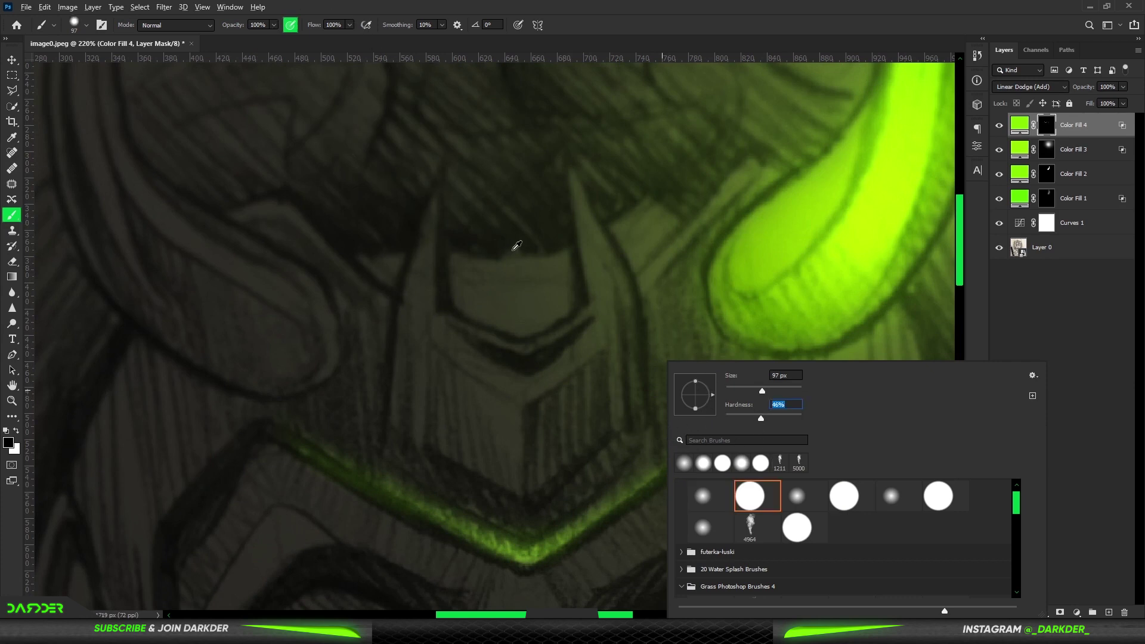
{"action": "left_click_drag", "start_coordinate": [513, 251], "coordinate": [477, 249], "text": "alt"}
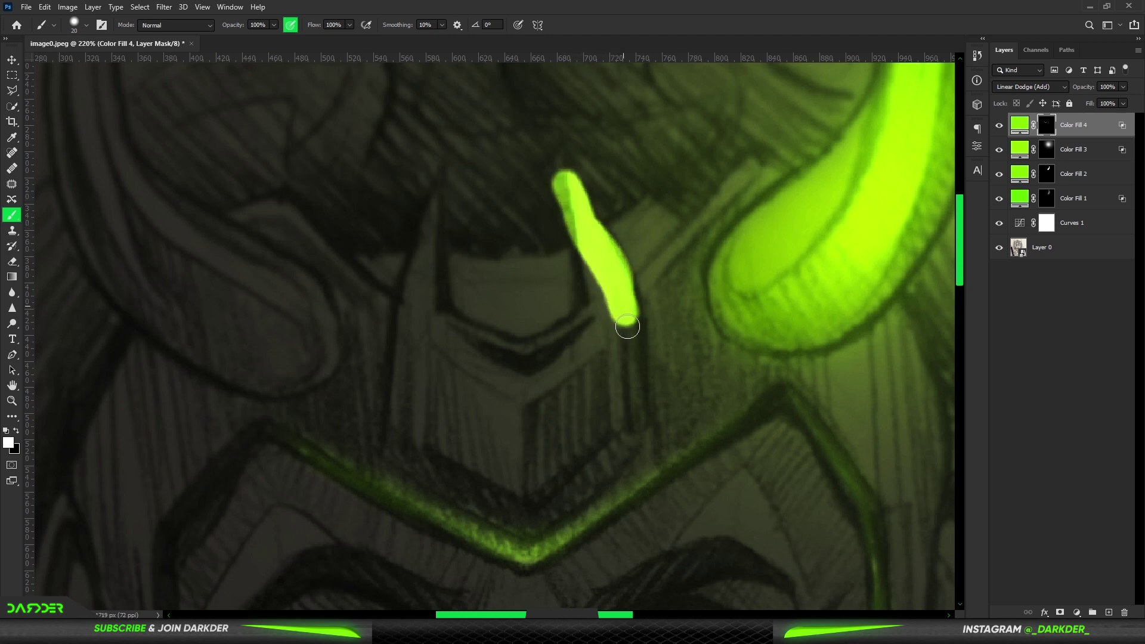
Erase the inner part of the crest's green stroke with a larger, softer black brush, leaving a thin glow along its outer edge.
{"action": "right_click", "coordinate": [613, 360]}
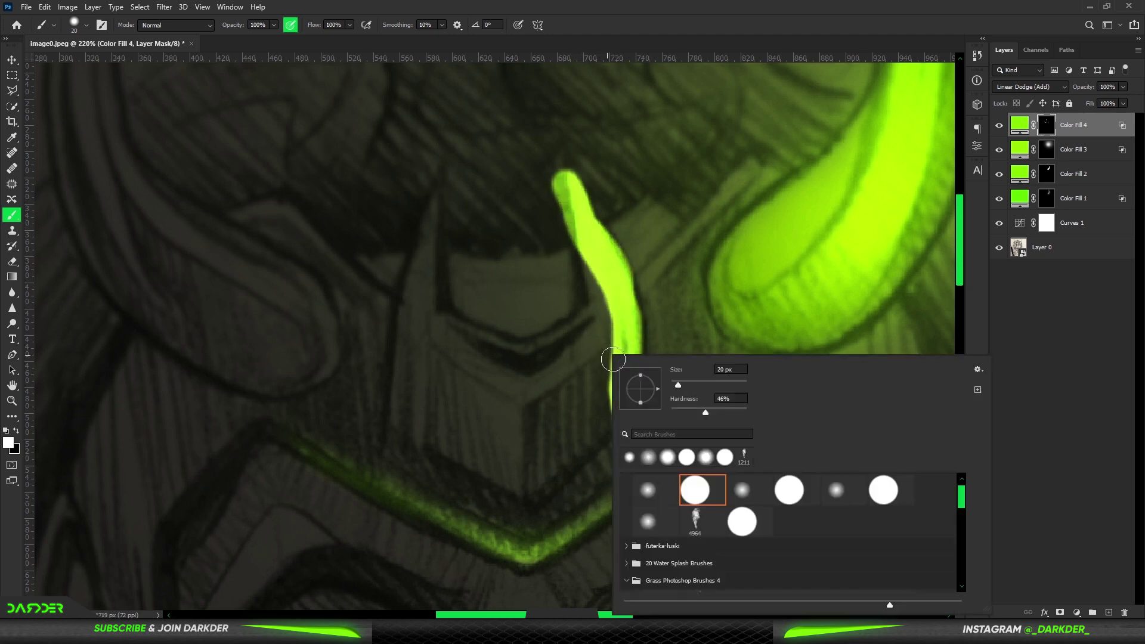
{"action": "left_click_drag", "start_coordinate": [599, 325], "coordinate": [638, 328]}
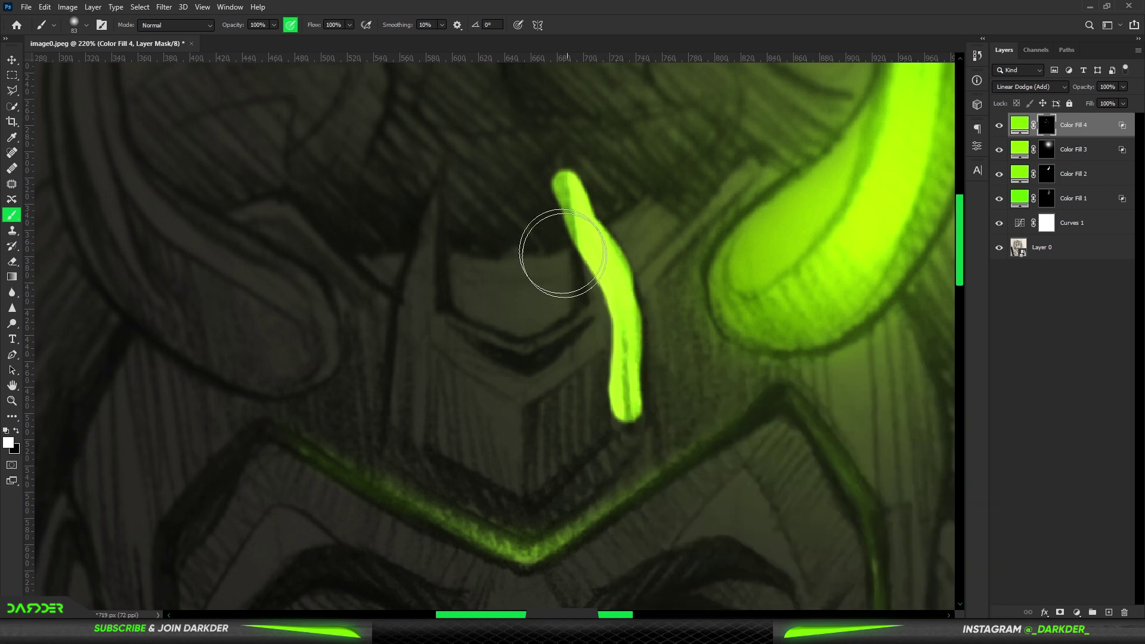
{"action": "mouse_move", "coordinate": [541, 183]}
{"action": "left_mouse_down"}
{"action": "mouse_move", "coordinate": [562, 295]}
{"action": "mouse_move", "coordinate": [521, 197]}
{"action": "mouse_move", "coordinate": [546, 330]}
{"action": "mouse_move", "coordinate": [517, 148]}
{"action": "mouse_move", "coordinate": [542, 268]}
{"action": "mouse_move", "coordinate": [549, 248]}
{"action": "mouse_move", "coordinate": [536, 239]}
{"action": "mouse_move", "coordinate": [570, 285]}
{"action": "mouse_move", "coordinate": [581, 347]}
{"action": "mouse_move", "coordinate": [591, 300]}
{"action": "mouse_move", "coordinate": [598, 428]}
{"action": "mouse_move", "coordinate": [584, 278]}
{"action": "mouse_move", "coordinate": [513, 115]}
{"action": "left_mouse_up"}
{"action": "key", "text": "x"}
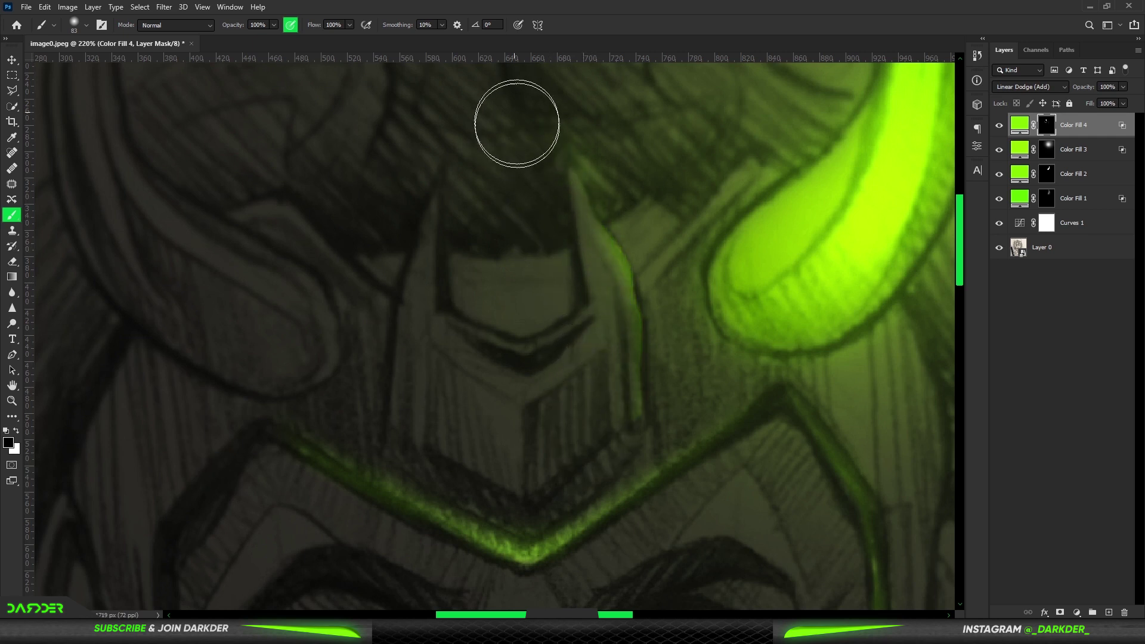
{"action": "scroll", "coordinate": [316, 299], "scroll_direction": "down", "scroll_amount": 5}
{"action": "scroll", "coordinate": [321, 307], "scroll_direction": "down", "scroll_amount": 4}
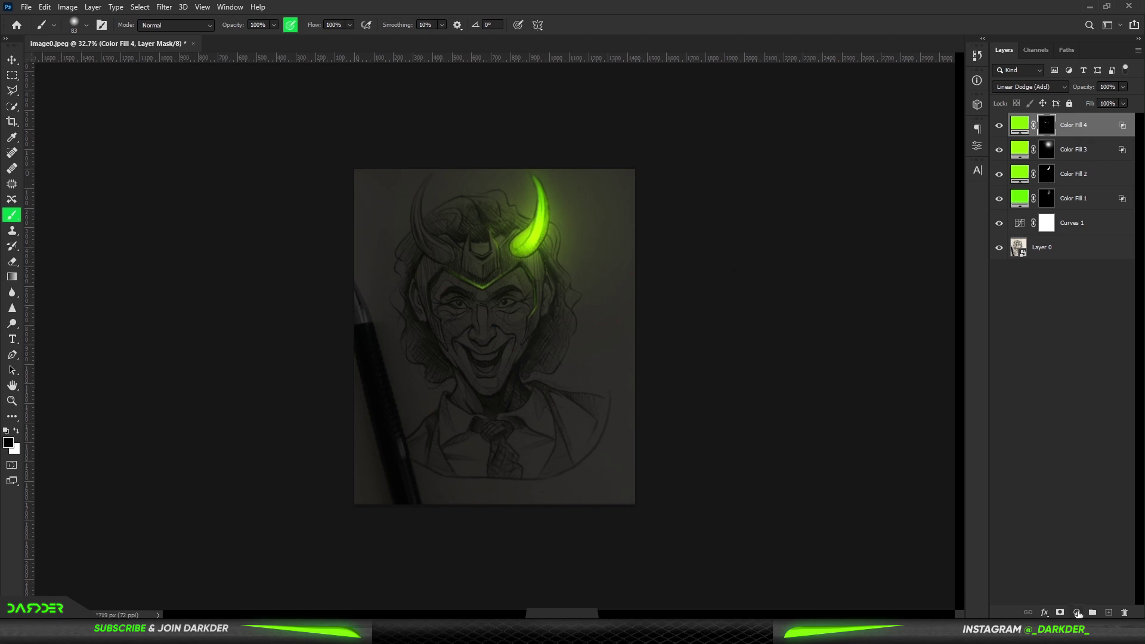
Add a Hue/Saturation adjustment layer above Color Fill 4 and set its hue to -3.
{"action": "left_click", "coordinate": [1077, 613]}
{"action": "left_click", "coordinate": [1078, 499]}
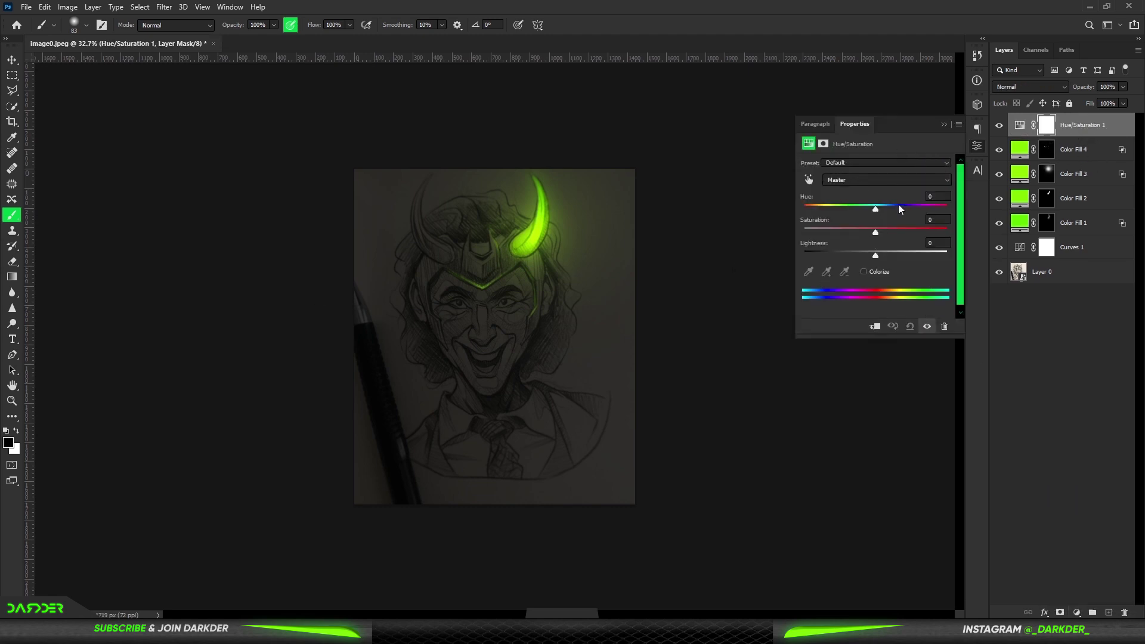
{"action": "mouse_move", "coordinate": [874, 205]}
{"action": "left_mouse_down"}
{"action": "mouse_move", "coordinate": [805, 207]}
{"action": "mouse_move", "coordinate": [883, 208]}
{"action": "mouse_move", "coordinate": [922, 229]}
{"action": "mouse_move", "coordinate": [868, 209]}
{"action": "left_mouse_up"}
{"action": "mouse_move", "coordinate": [866, 274]}
{"action": "left_mouse_down"}
{"action": "mouse_move", "coordinate": [915, 321]}
{"action": "mouse_move", "coordinate": [905, 338]}
{"action": "mouse_move", "coordinate": [843, 358]}
{"action": "mouse_move", "coordinate": [906, 358]}
{"action": "mouse_move", "coordinate": [900, 404]}
{"action": "mouse_move", "coordinate": [934, 207]}
{"action": "left_mouse_up"}
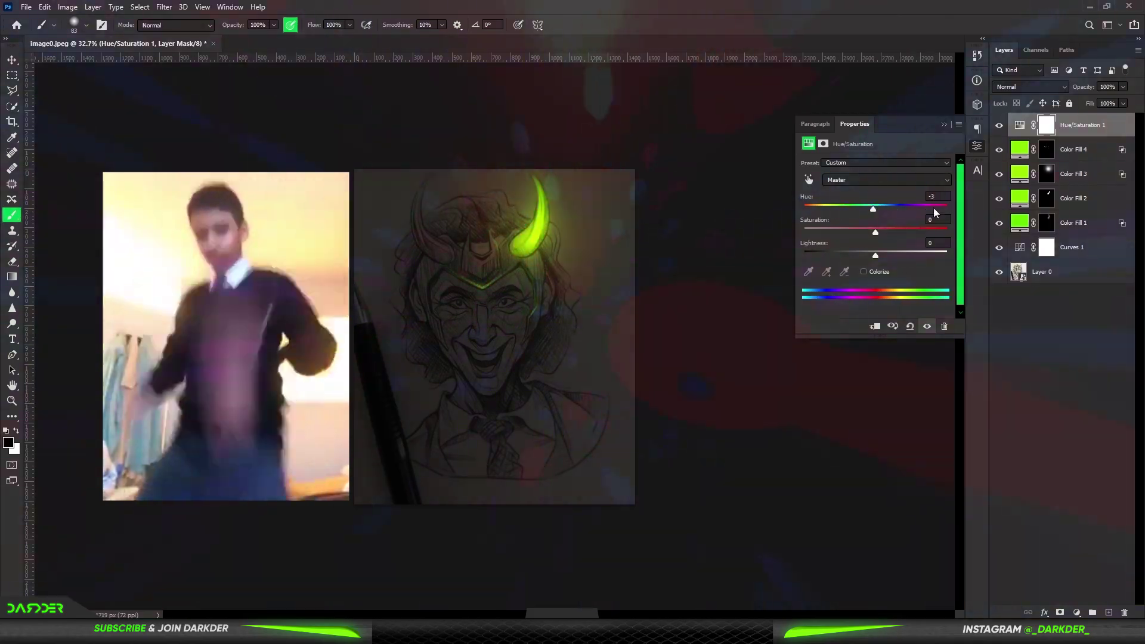